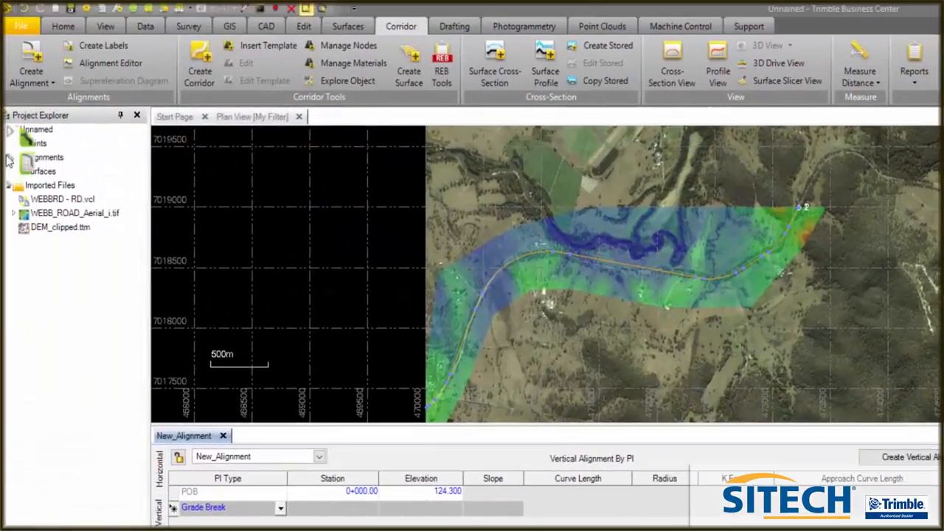
Open the profile view of New_Alignment from the project's alignments
click(9, 156)
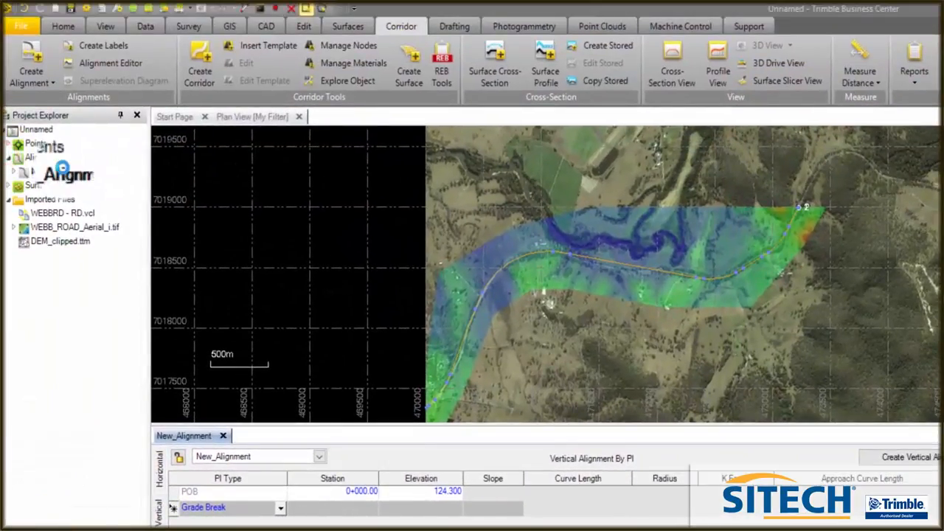
right_click(68, 171)
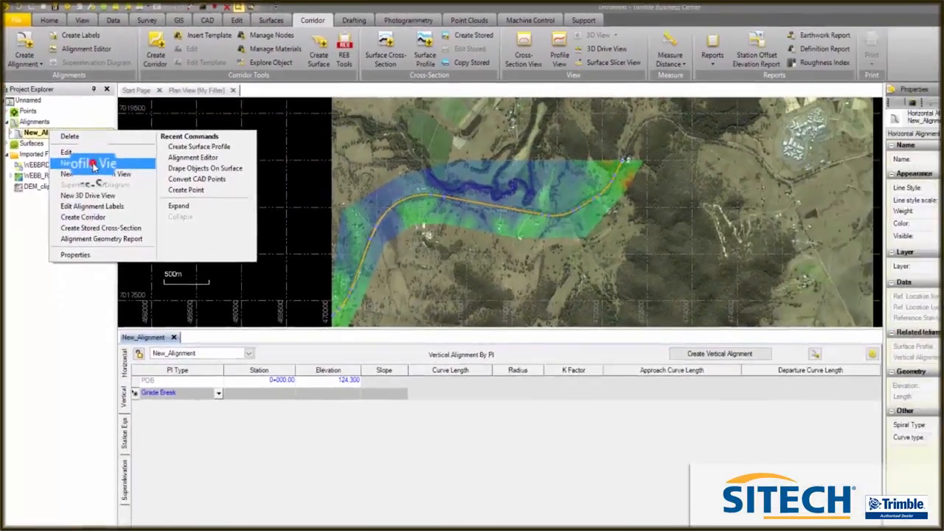
click(93, 164)
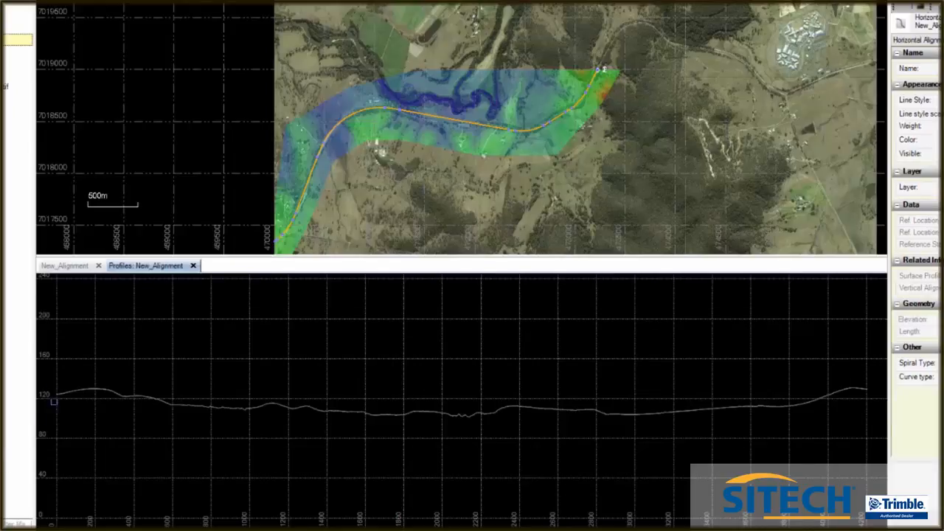
Using the first crest of the ground profile as reference, add a grade break to New_Alignment's vertical alignment at station 200, elevation 128
scroll(53, 398, up, 3)
scroll(72, 381, up, 4)
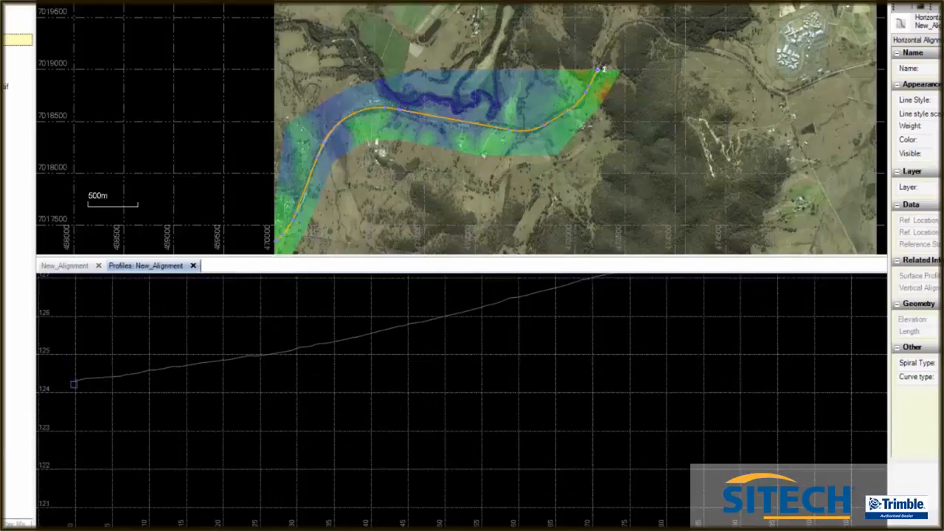
scroll(70, 380, down, 2)
scroll(67, 380, down, 3)
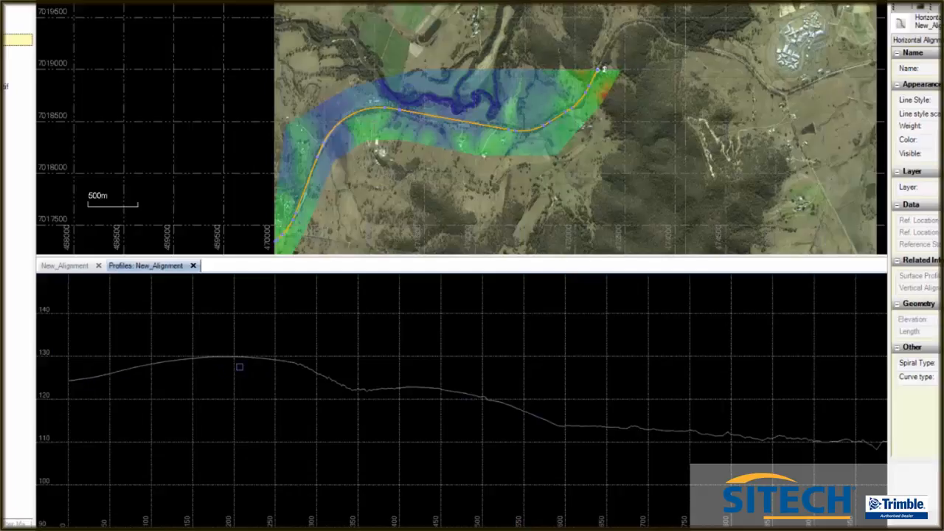
scroll(231, 357, up, 3)
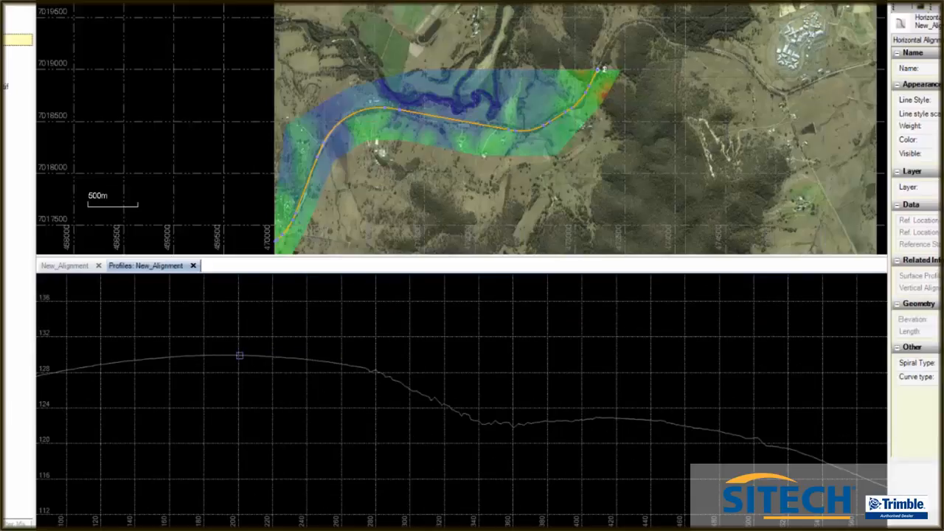
scroll(240, 356, up, 3)
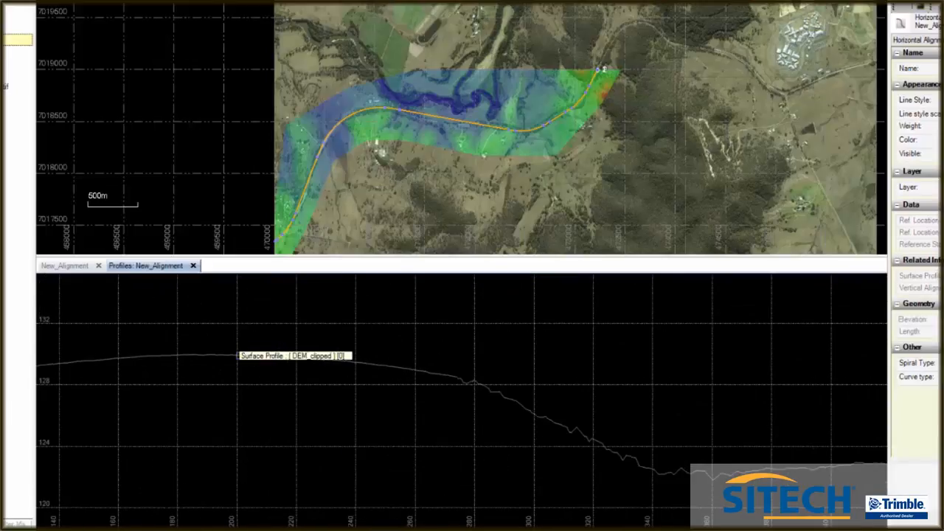
click(65, 265)
click(221, 328)
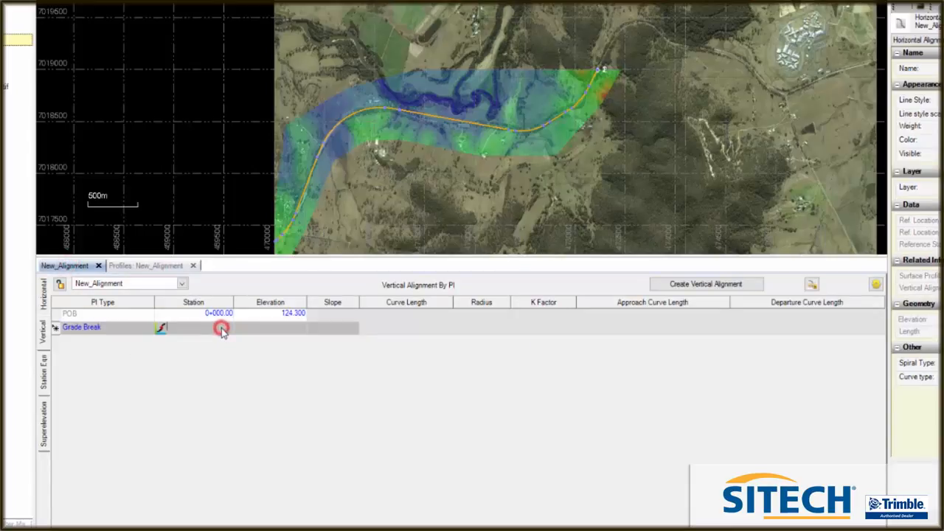
text(200)
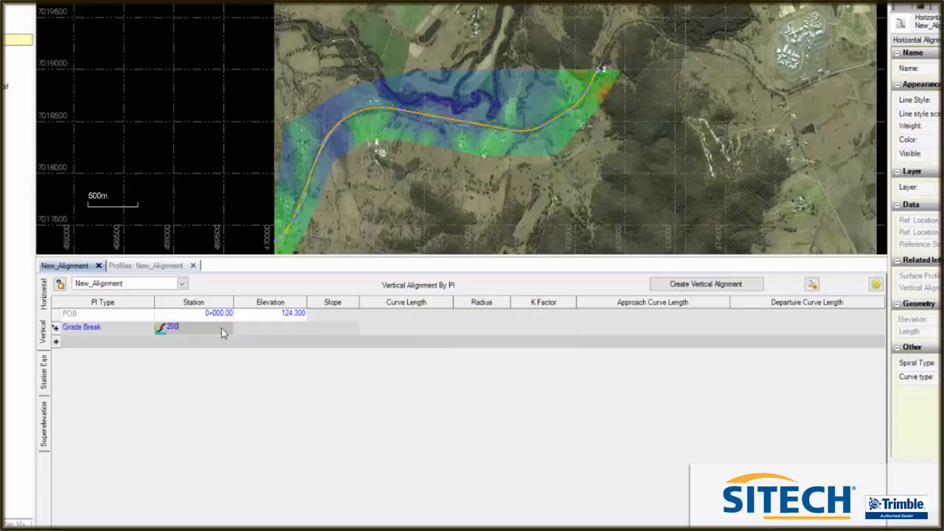
click(292, 328)
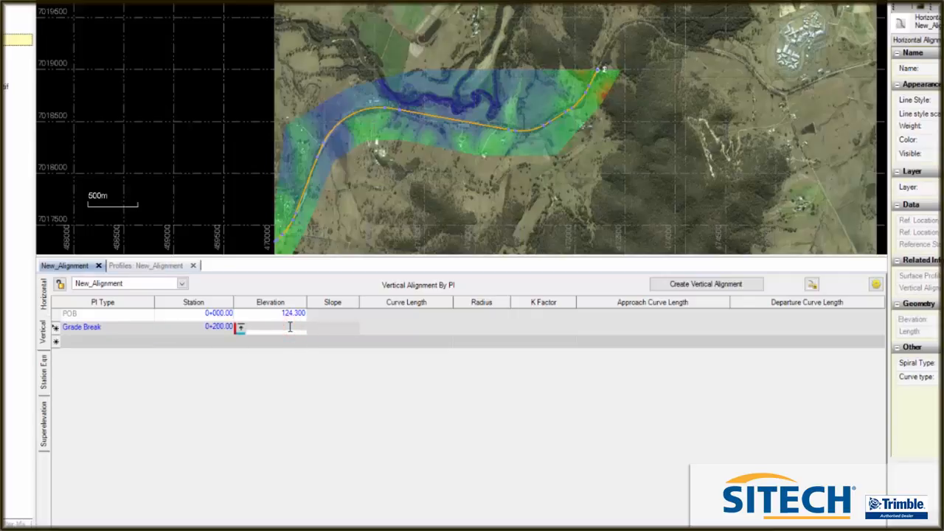
text(128)
key(Return)
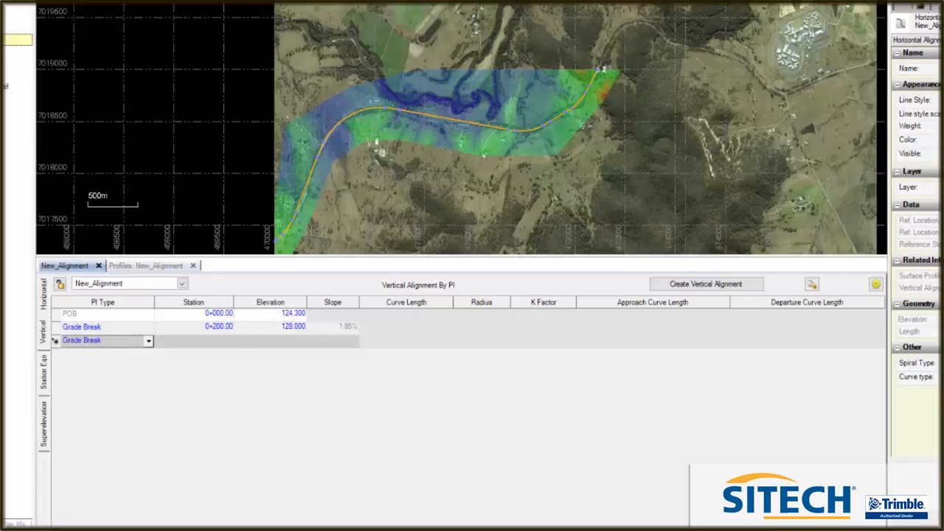
Locate the foot of the ground profile's descent and add a vertical grade break there at station 594, elevation 114
click(168, 266)
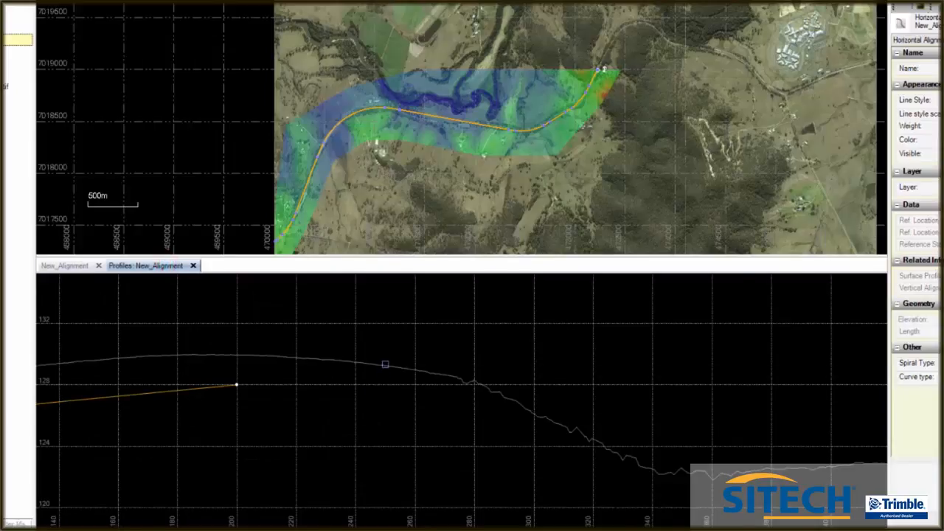
scroll(385, 370, down, 3)
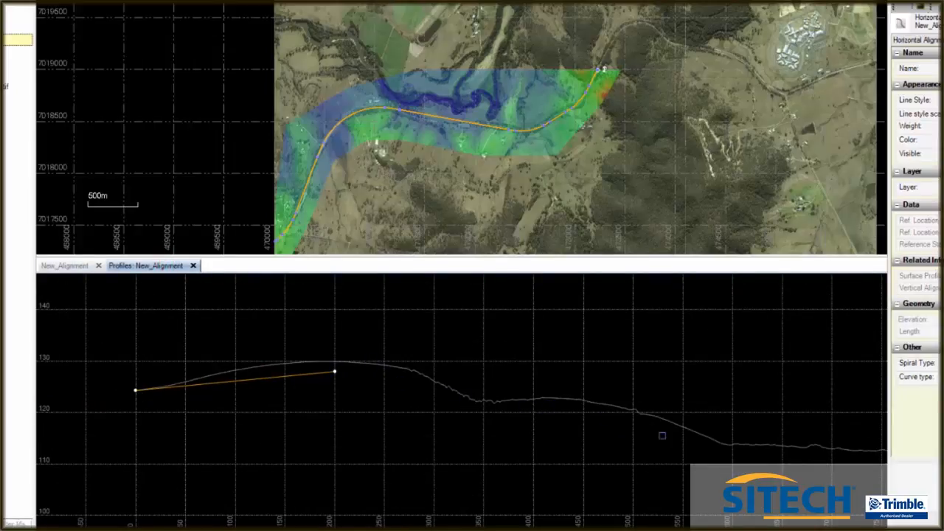
scroll(729, 440, up, 5)
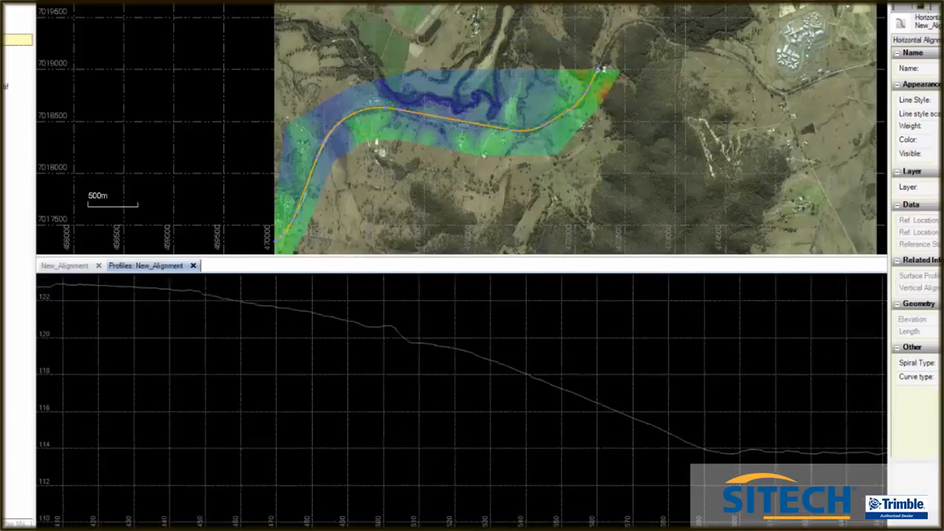
scroll(701, 479, up, 2)
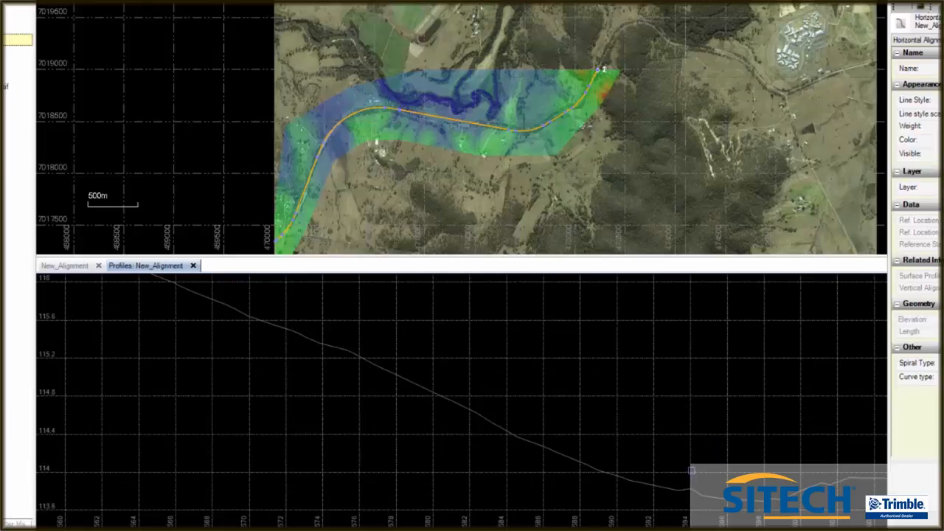
click(74, 266)
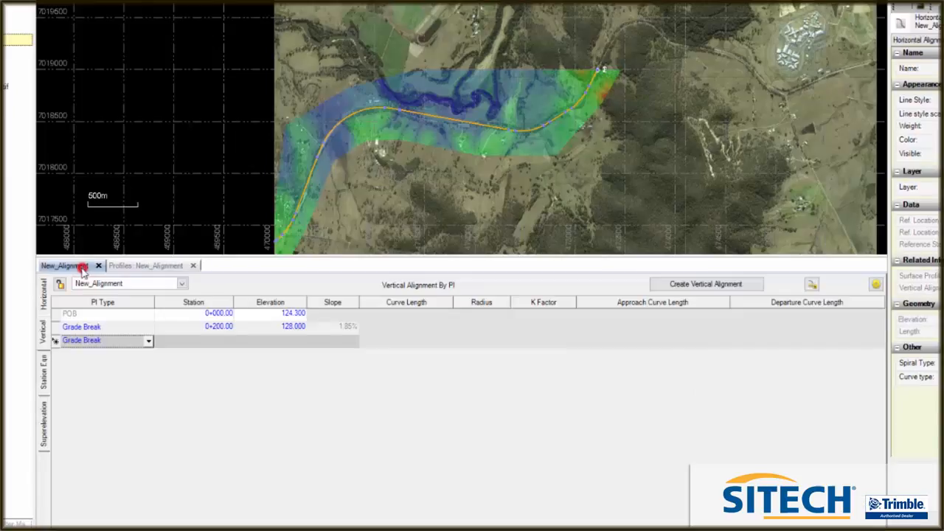
click(226, 341)
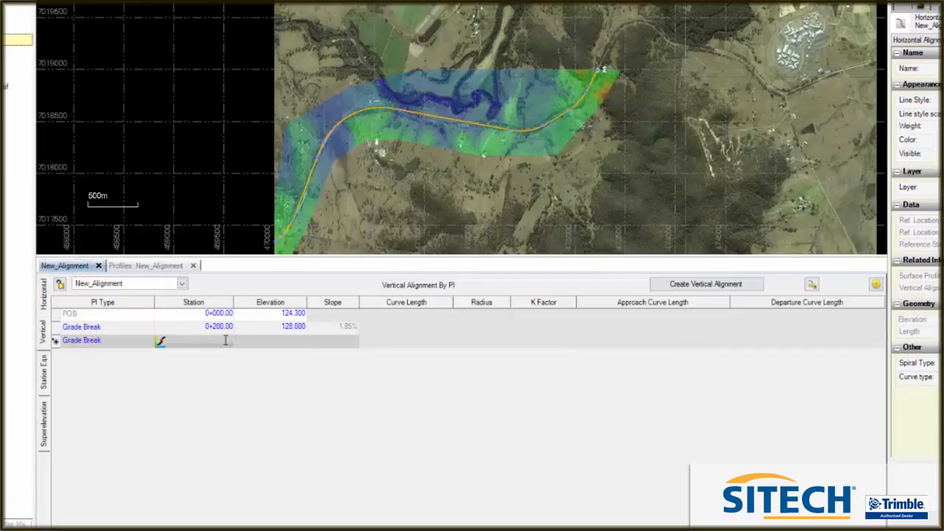
text(594)
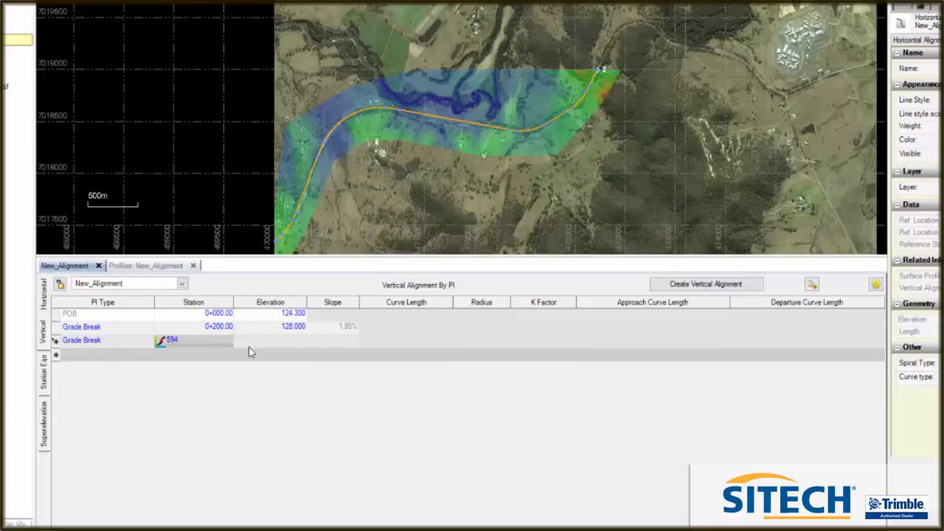
click(274, 340)
text(114)
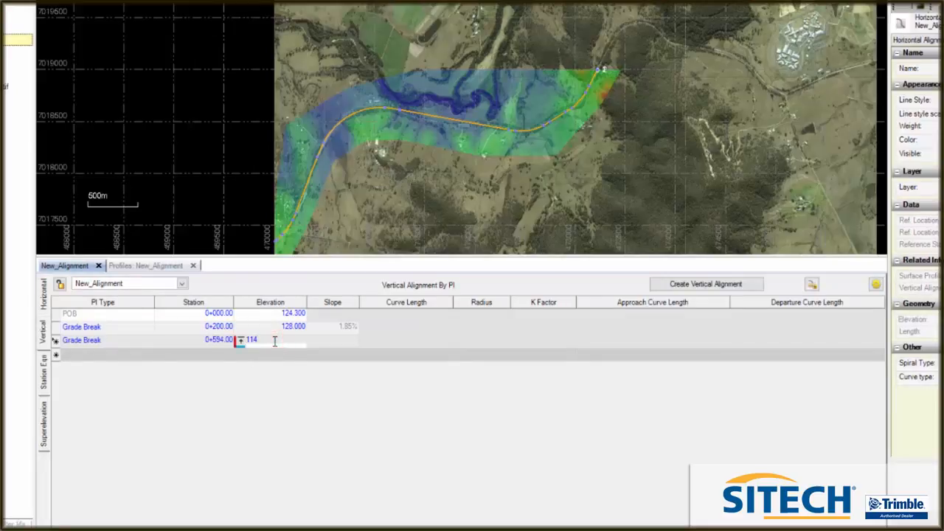
key(Return)
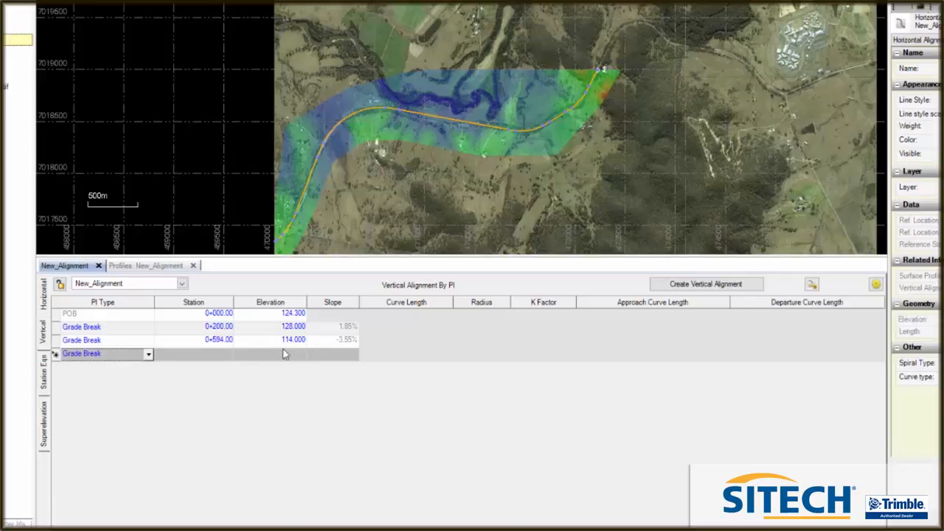
Locate the dip after the next rise in the ground profile and add a vertical grade break at station 1220, elevation 110
click(149, 265)
scroll(230, 332, down, 4)
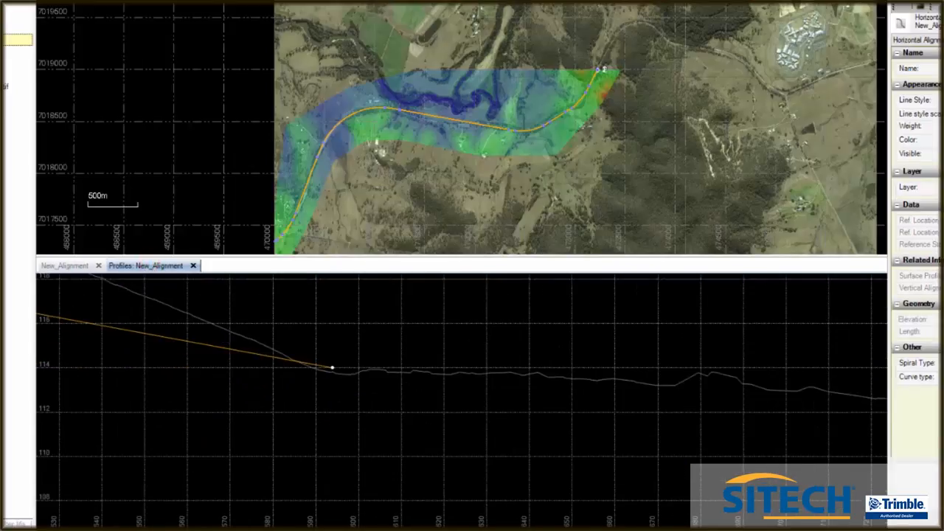
scroll(406, 344, down, 2)
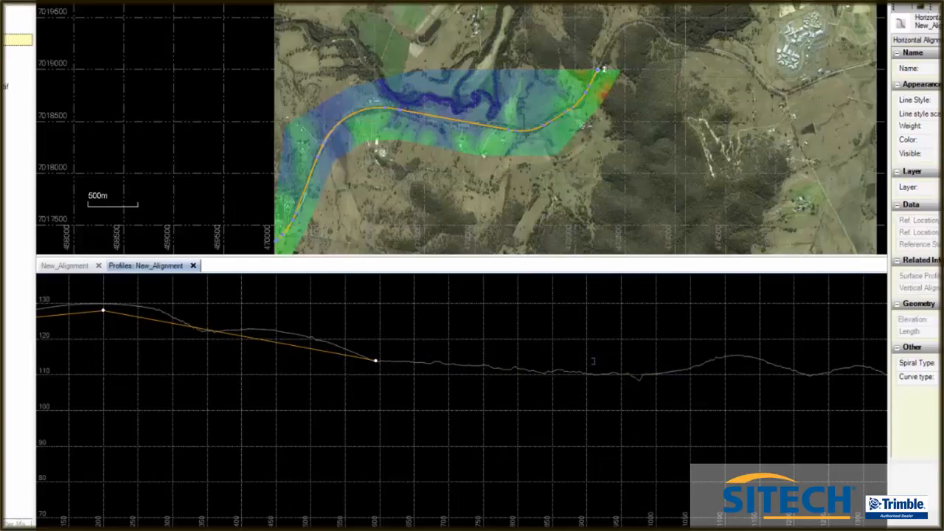
scroll(598, 361, down, 2)
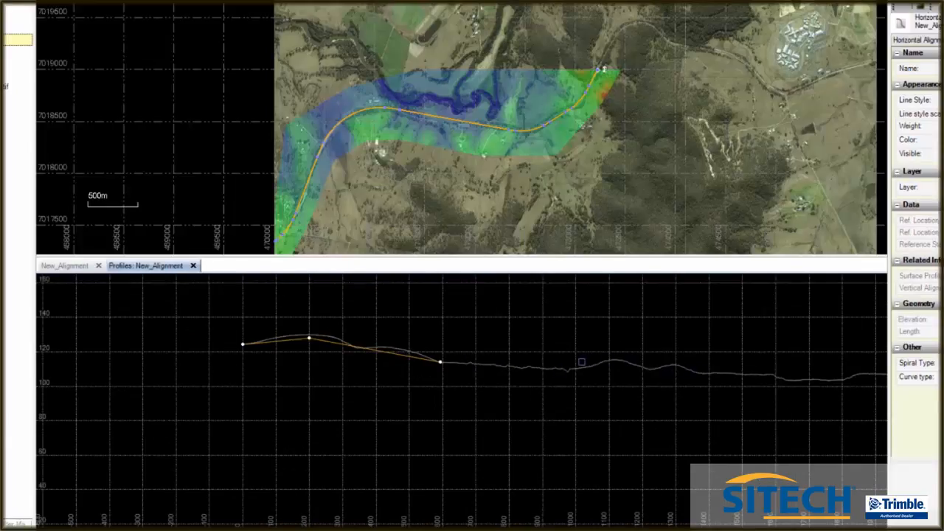
scroll(587, 367, up, 4)
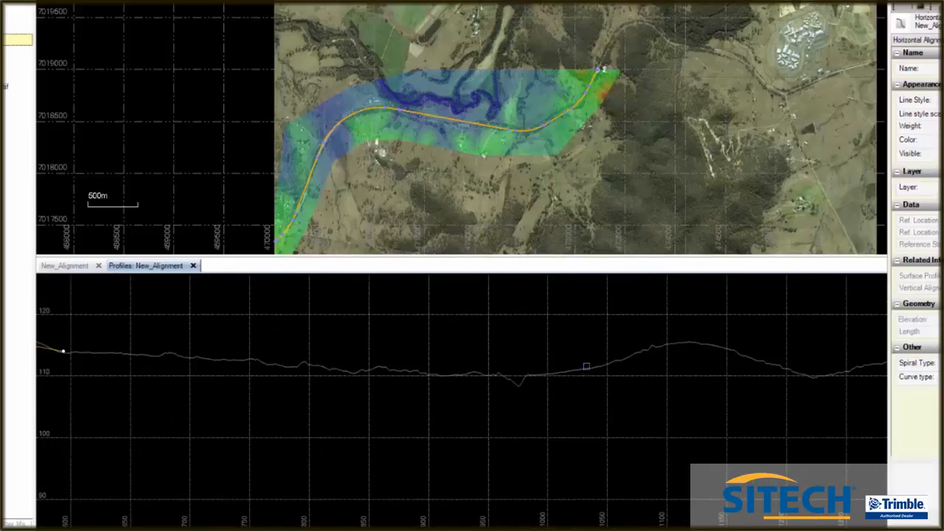
scroll(442, 379, down, 3)
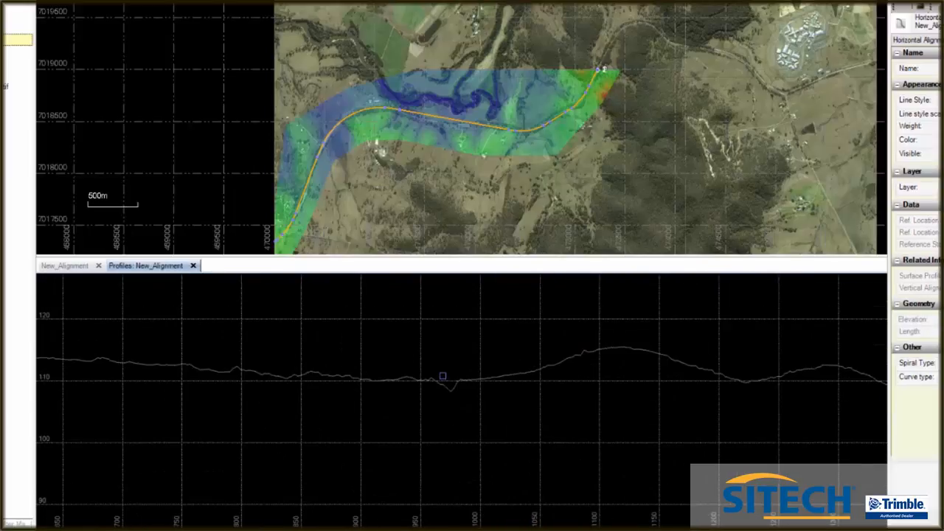
scroll(655, 382, up, 5)
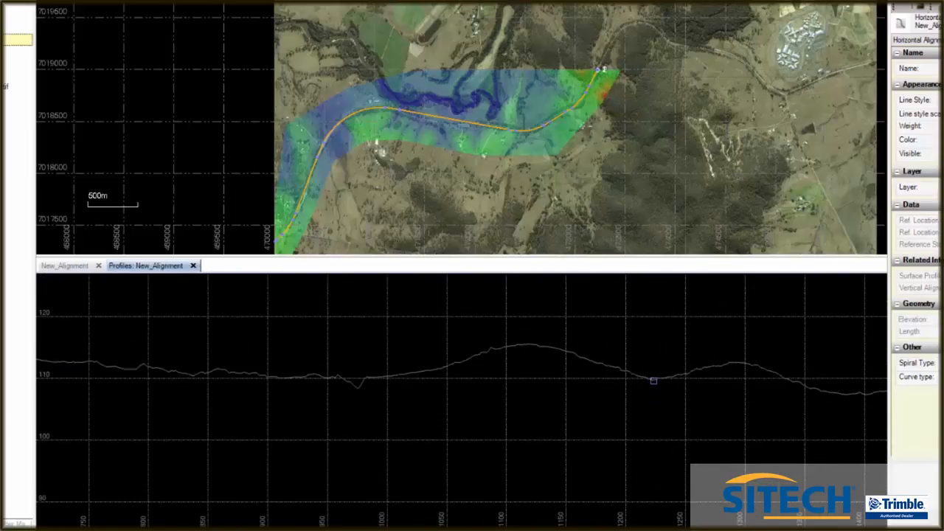
scroll(647, 376, up, 2)
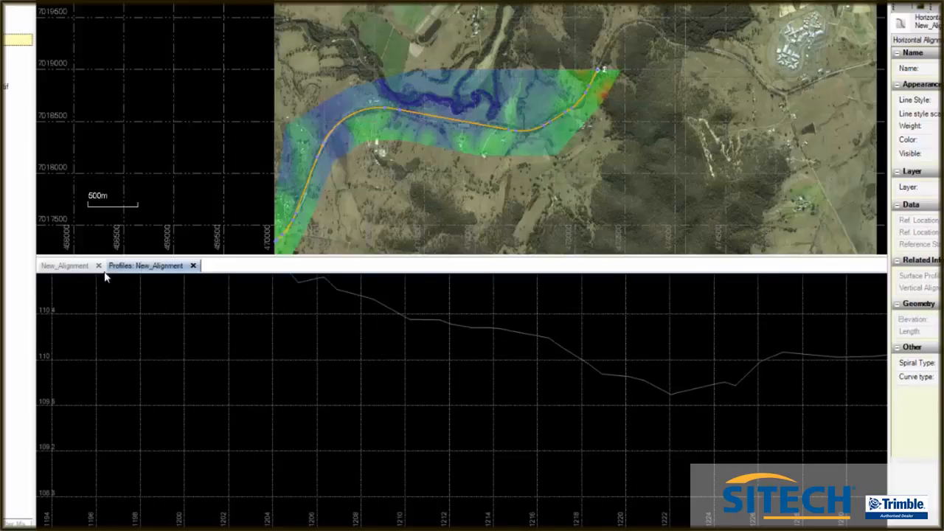
click(74, 266)
click(211, 353)
text(1220)
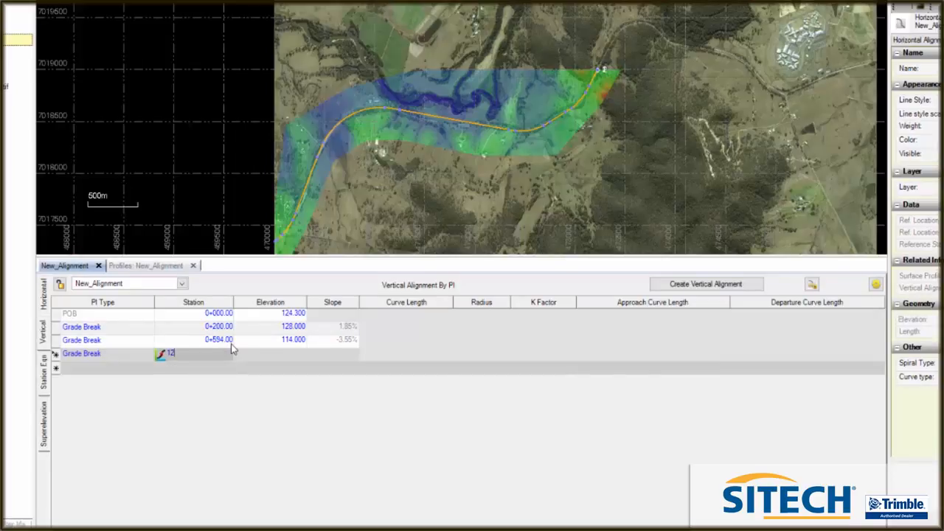
click(291, 353)
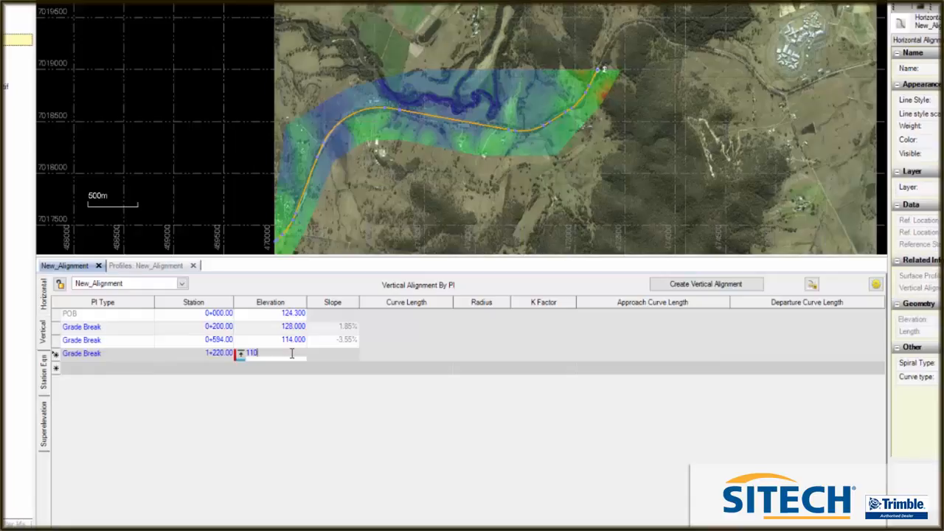
key(Return)
Locate the low plateau midway along the ground profile and add a vertical grade break there at station 1900, elevation 107
click(155, 266)
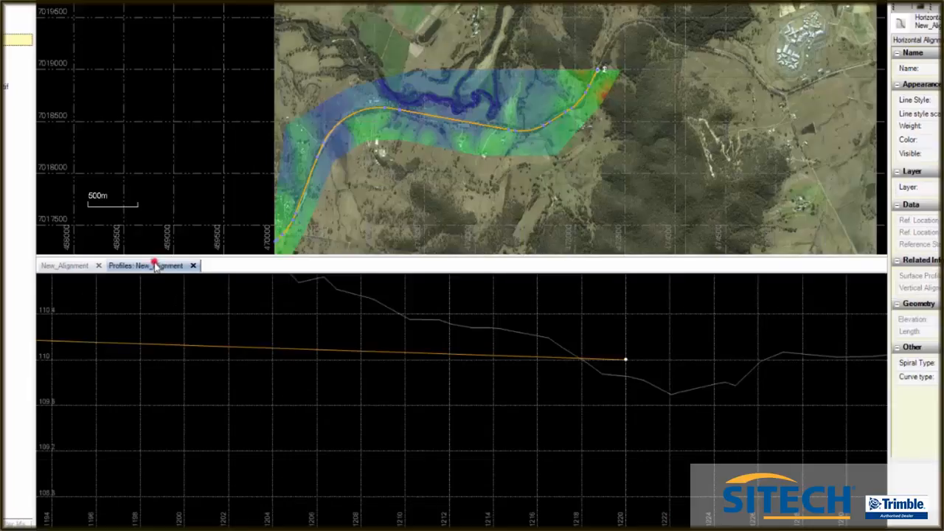
scroll(529, 360, down, 8)
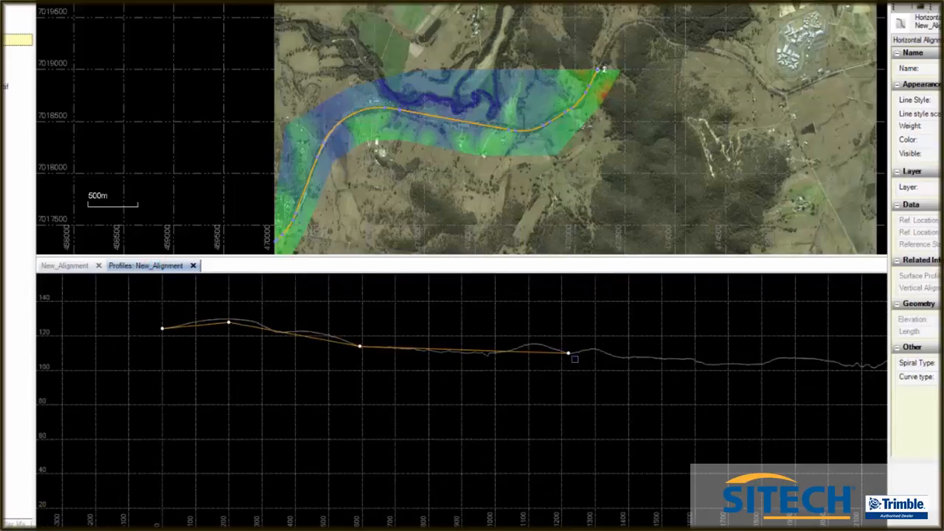
scroll(277, 342, down, 4)
scroll(471, 357, up, 4)
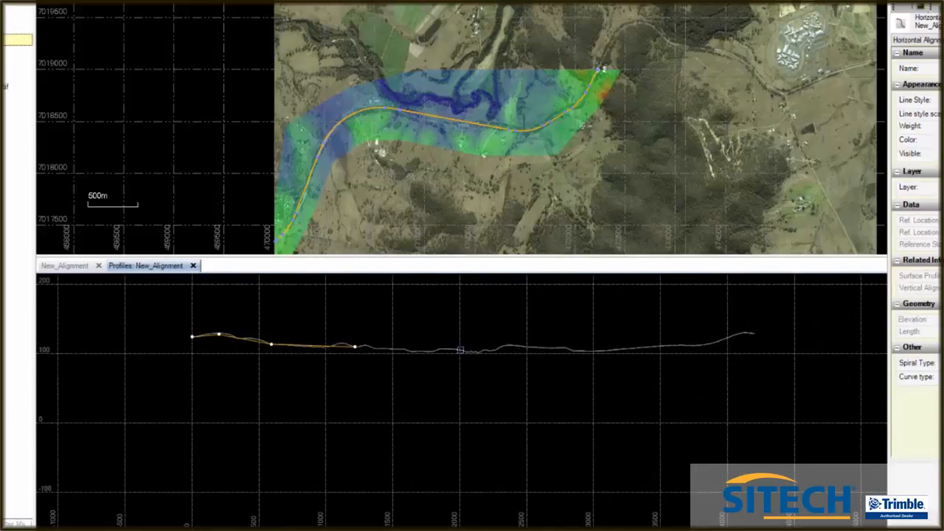
scroll(383, 343, up, 3)
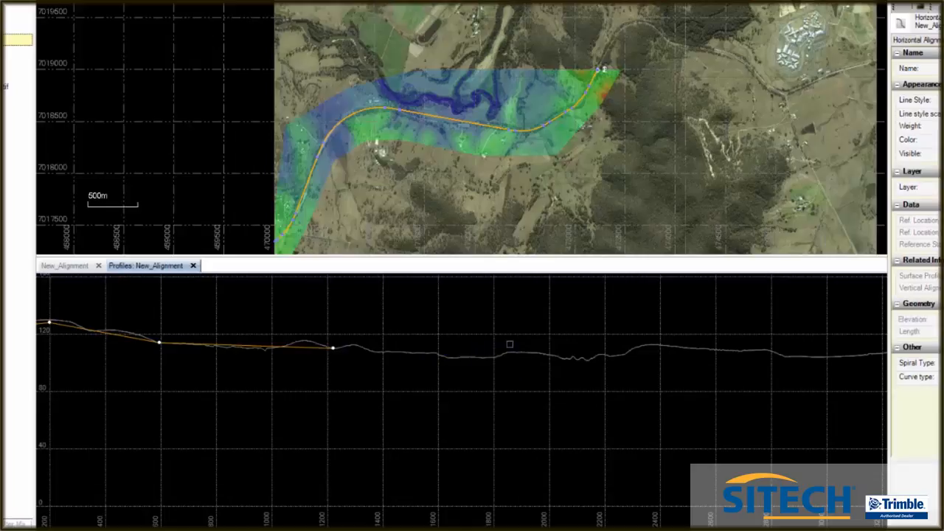
scroll(521, 354, up, 5)
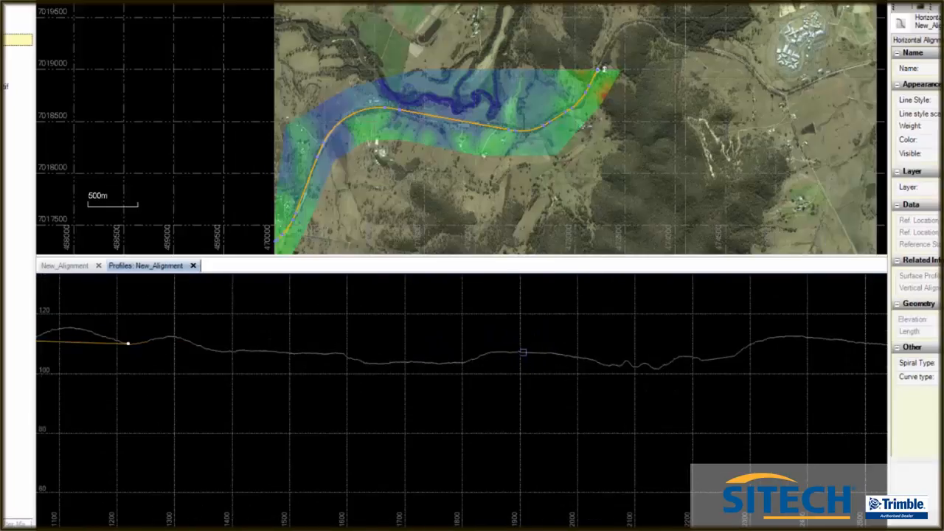
scroll(515, 350, up, 4)
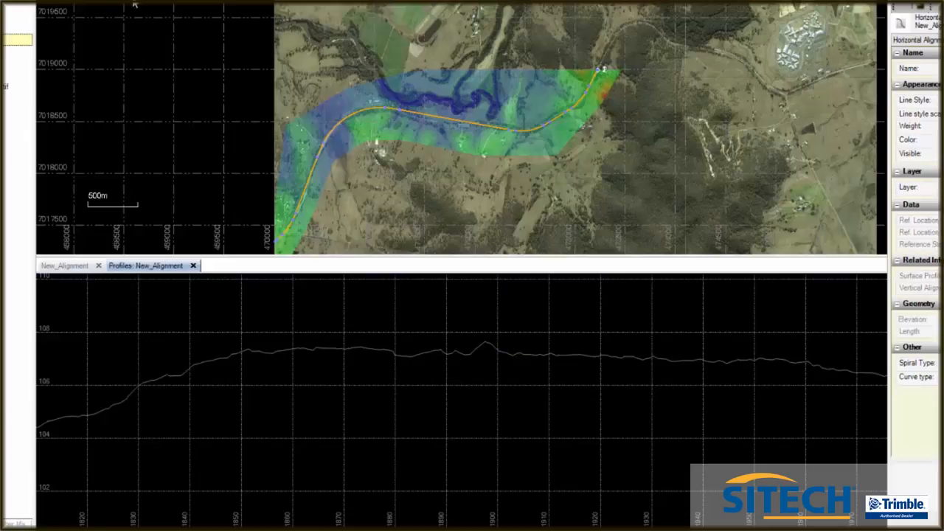
click(65, 265)
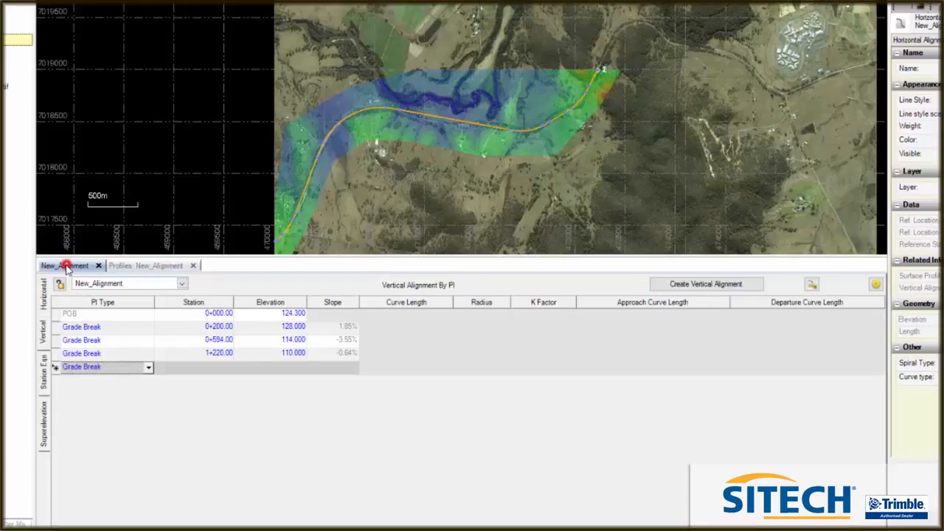
click(217, 369)
text(1)
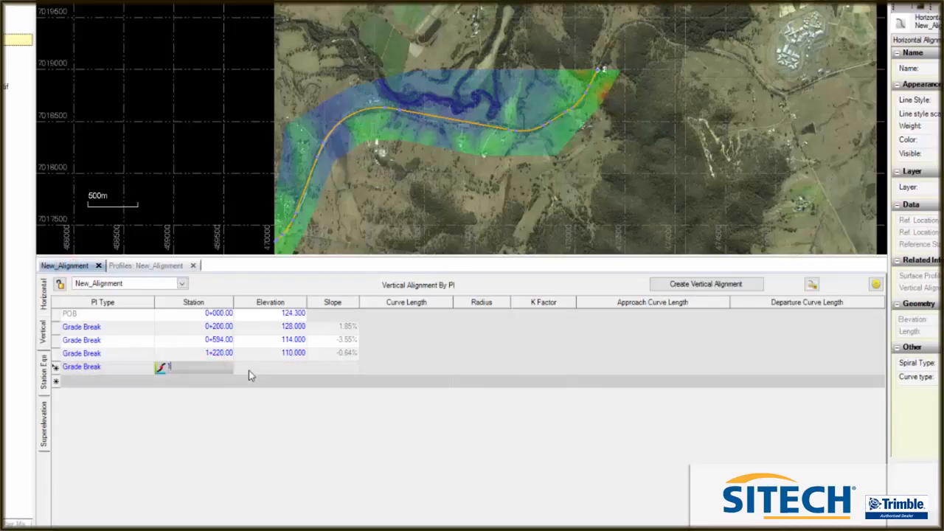
text(+900)
click(293, 368)
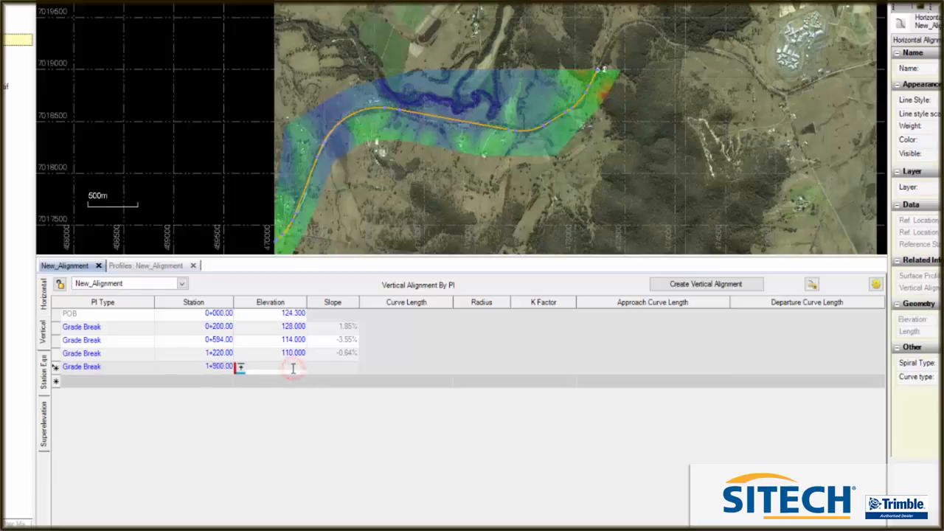
text(107)
key(Return)
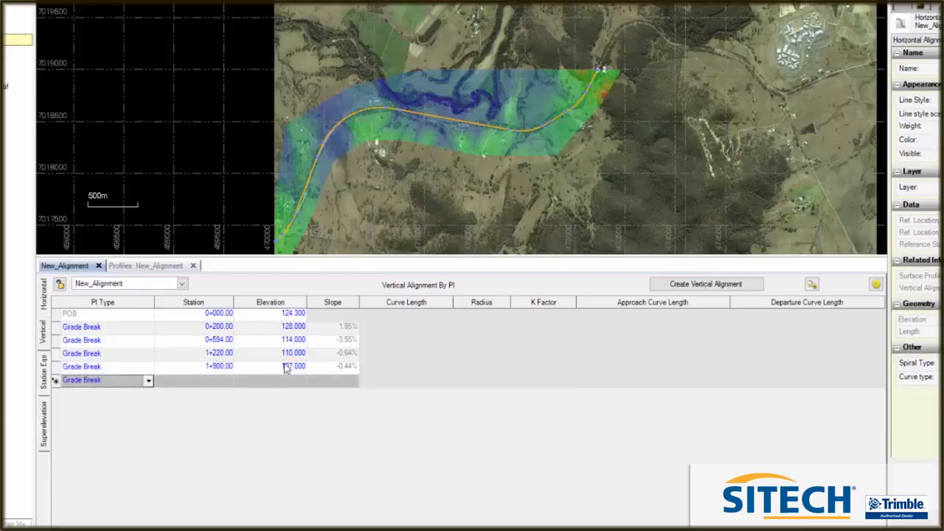
Locate the flat low stretch after the next broad rise in the ground profile and add a grade break at station 2900, elevation 105
click(167, 267)
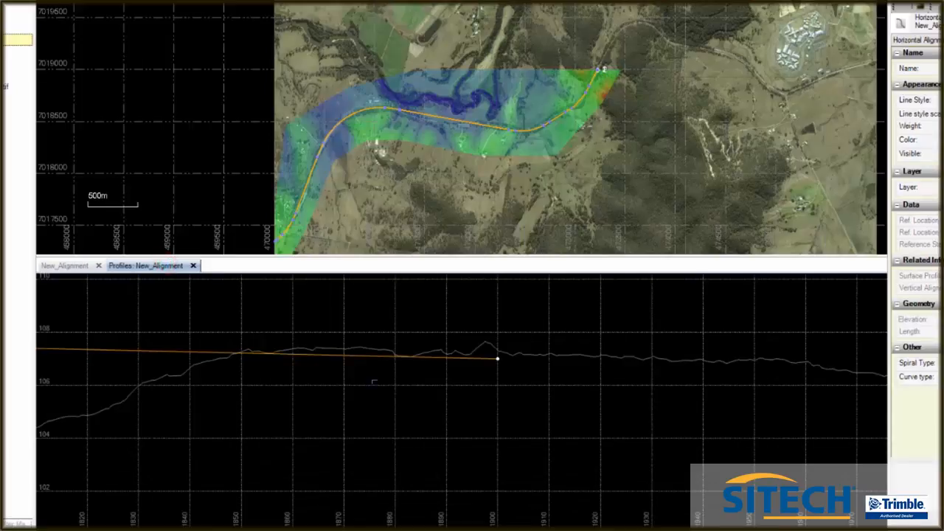
scroll(368, 392, down, 5)
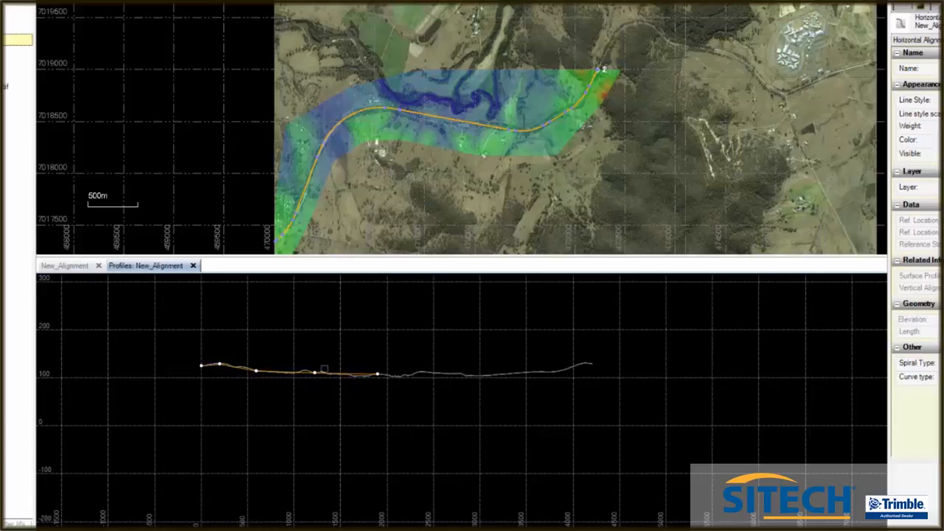
scroll(448, 374, up, 2)
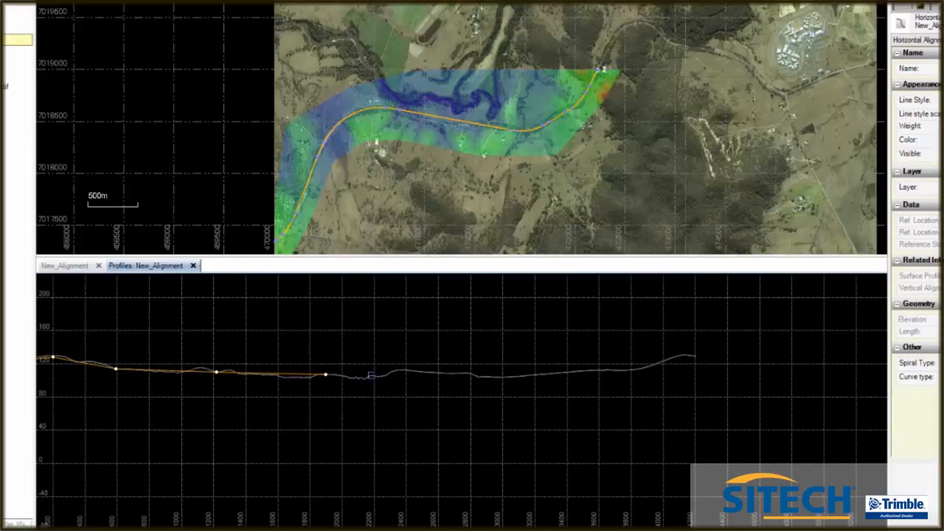
scroll(483, 375, up, 3)
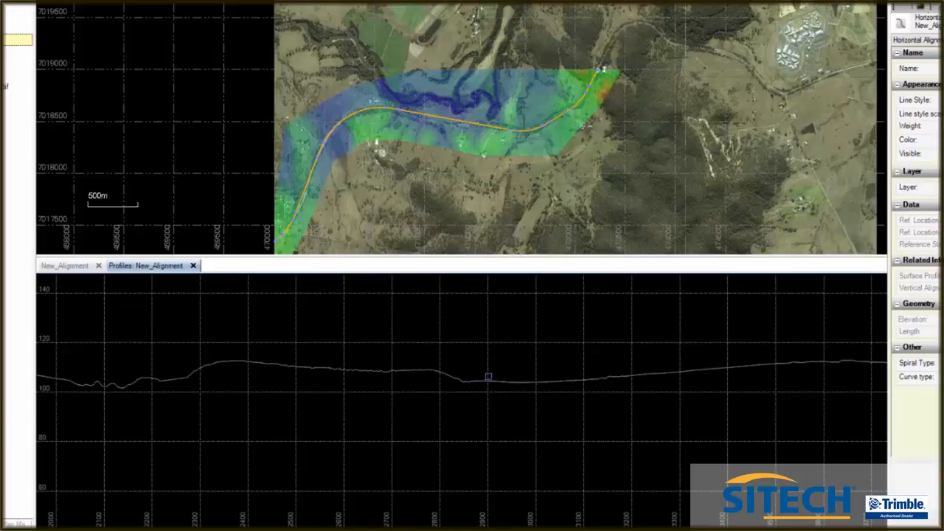
scroll(488, 377, up, 4)
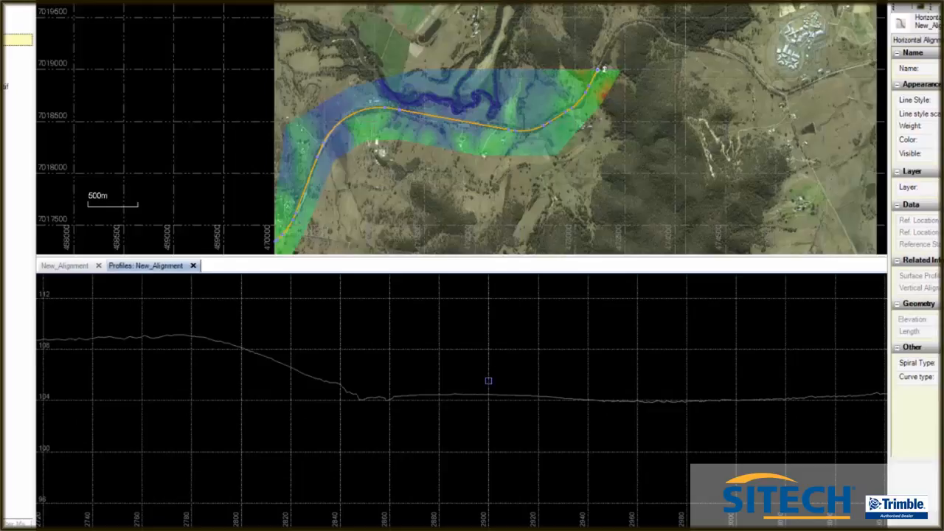
scroll(488, 381, up, 2)
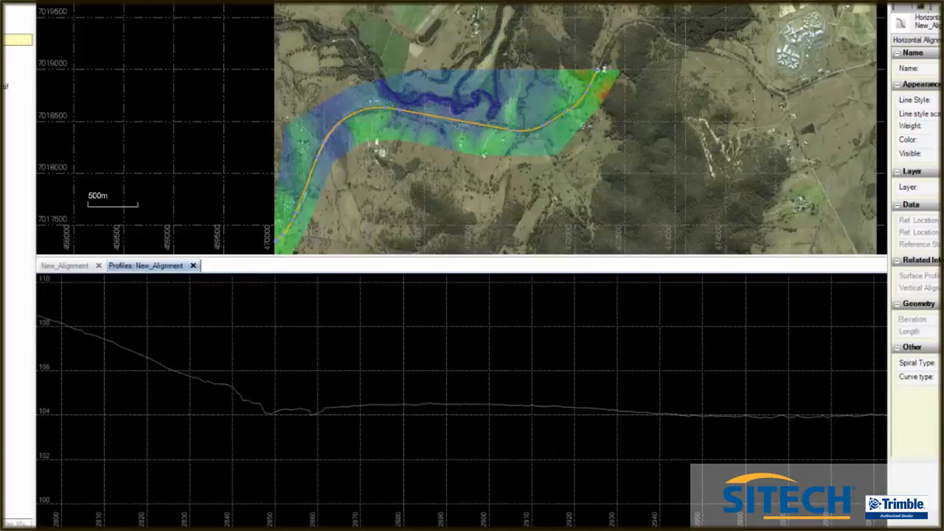
click(77, 266)
click(213, 380)
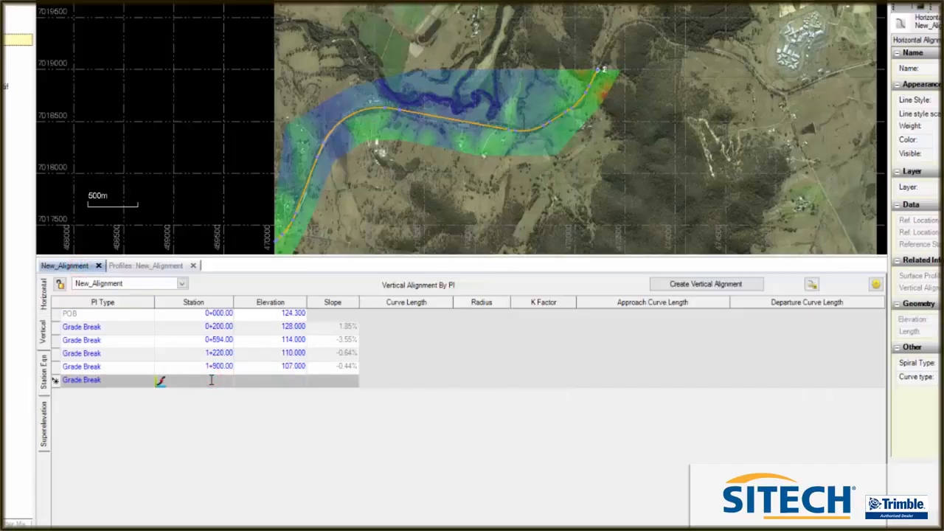
text(2500)
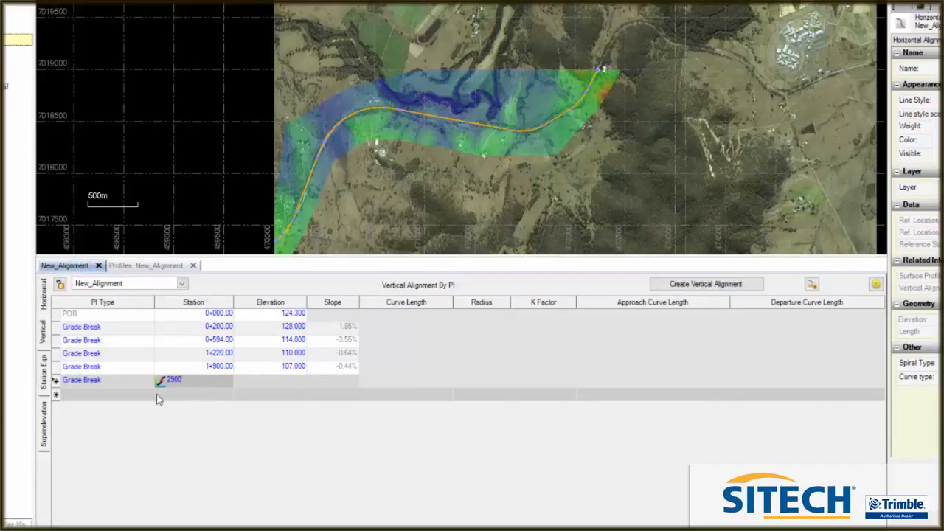
click(288, 382)
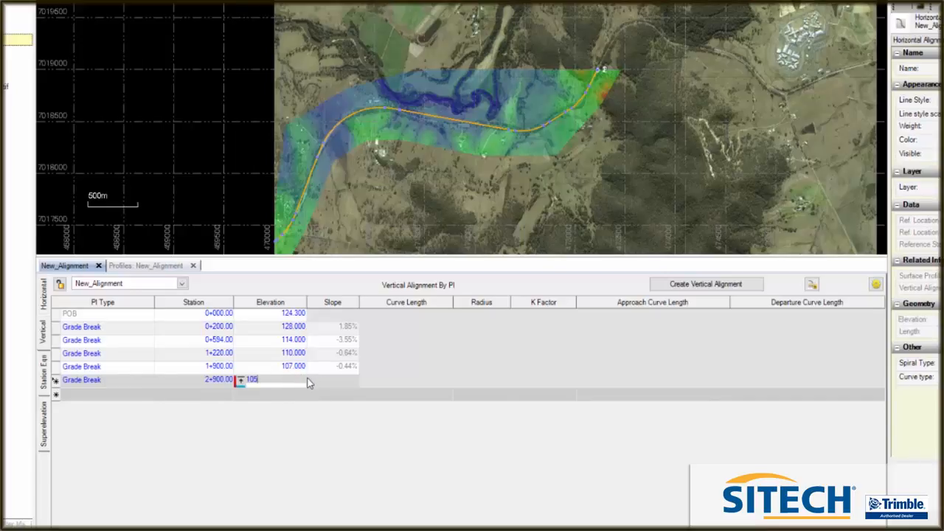
key(Return)
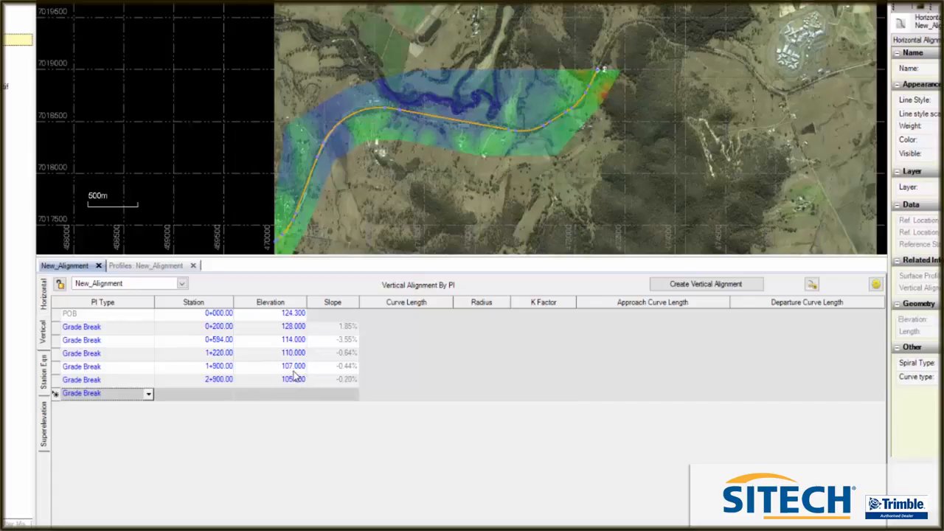
Locate the level stretch at the end of the ground profile's gentle climb and add a grade break at station 3600, elevation 107
click(154, 267)
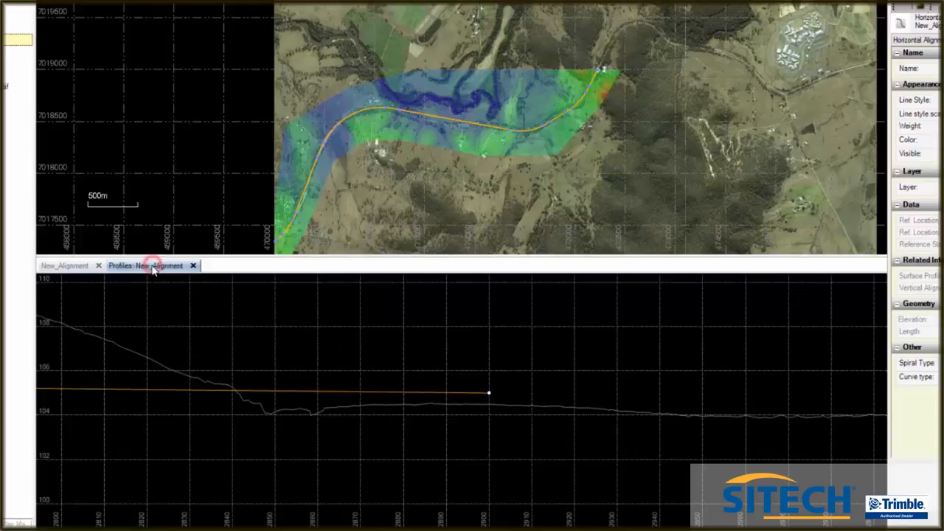
scroll(288, 348, down, 5)
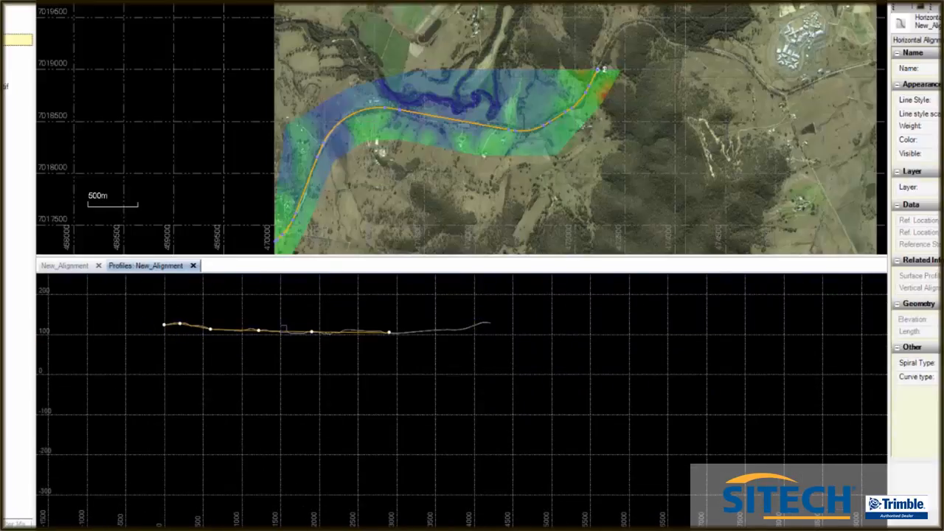
scroll(396, 331, up, 5)
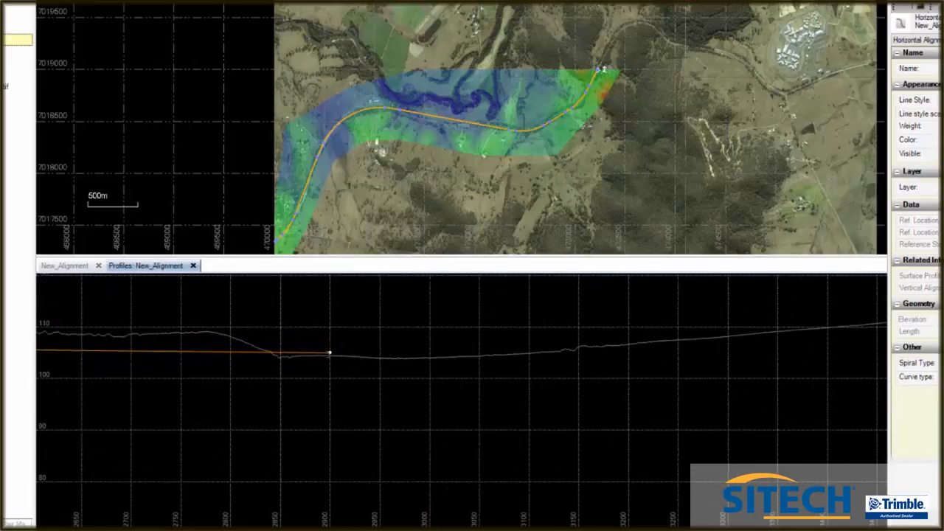
scroll(310, 362, down, 1)
scroll(358, 325, down, 1)
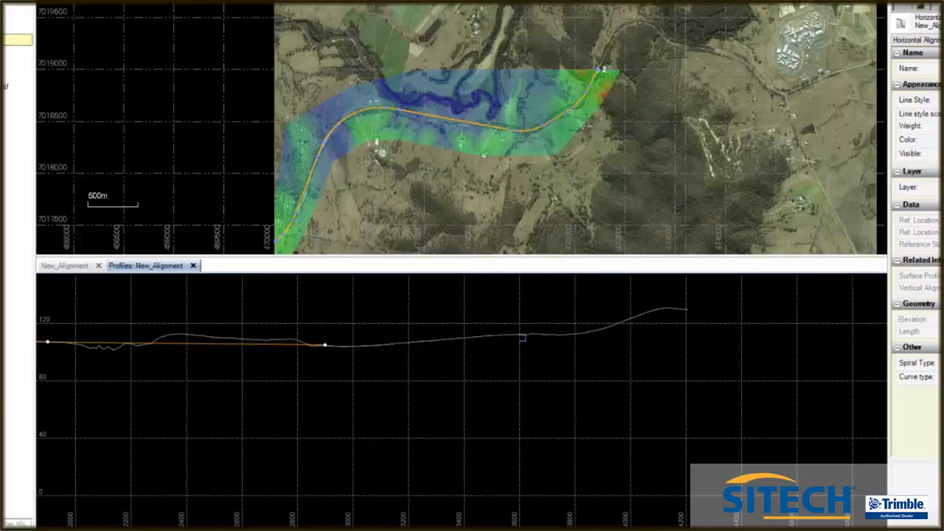
scroll(521, 338, up, 6)
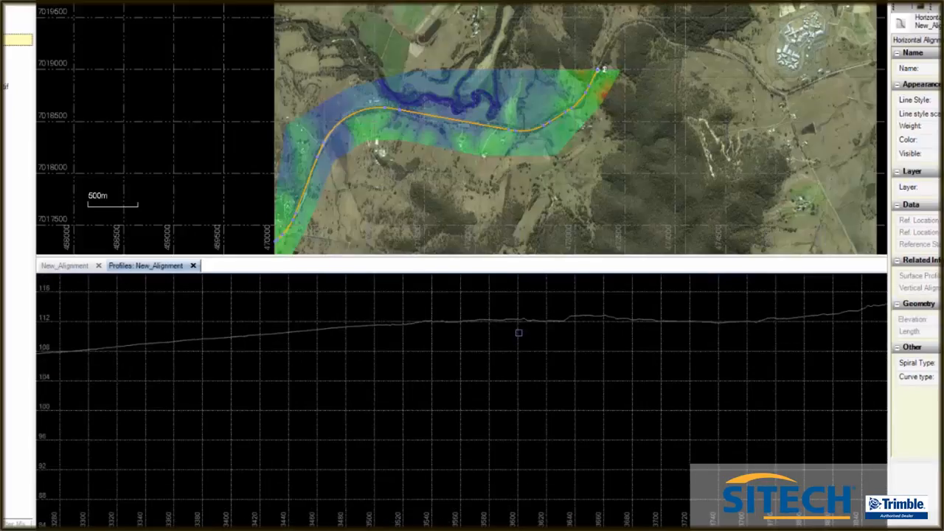
scroll(519, 333, up, 3)
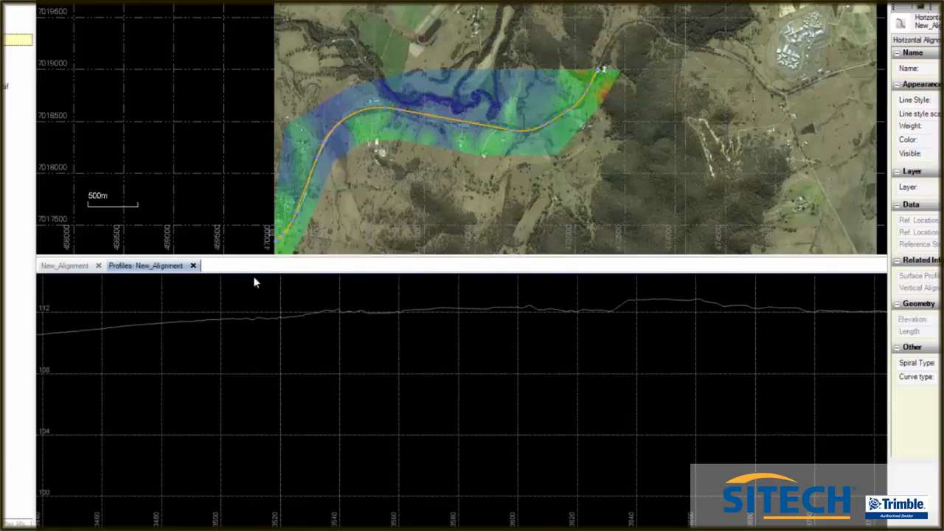
click(68, 267)
click(222, 394)
text(360)
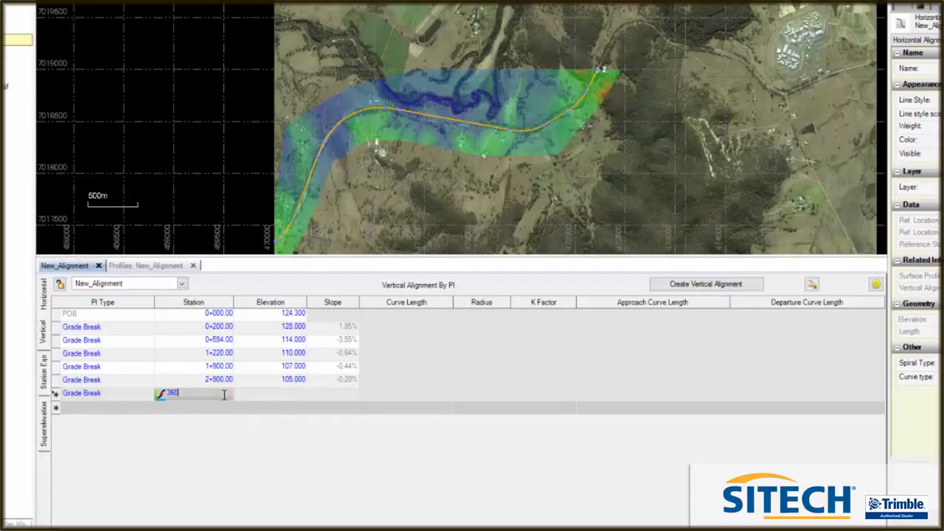
click(292, 392)
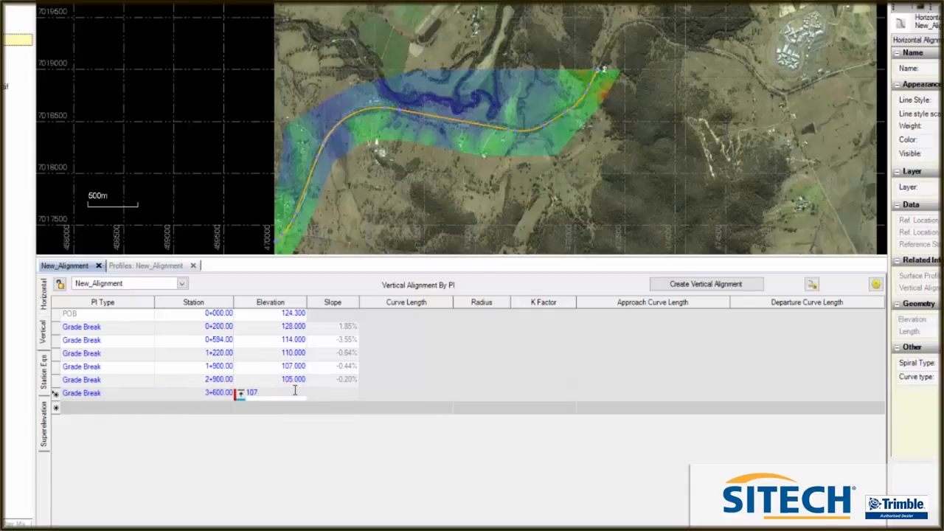
key(Return)
Compare the station 3600 grade break with the ground profile and set its elevation to 109
click(156, 266)
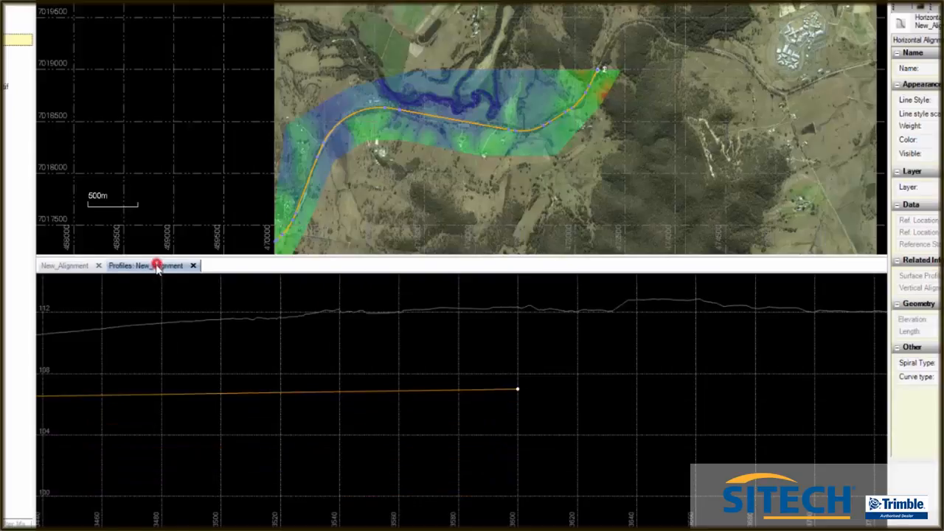
scroll(183, 346, down, 12)
scroll(284, 339, up, 4)
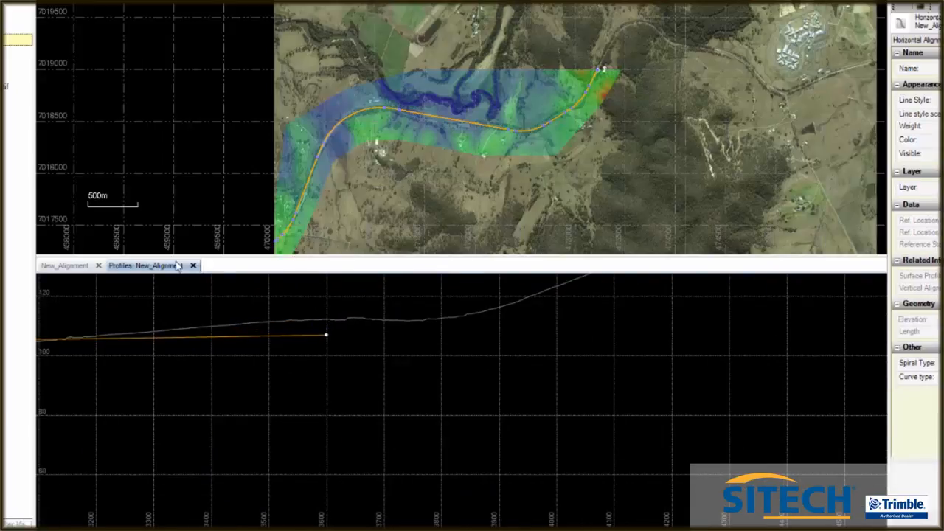
click(80, 266)
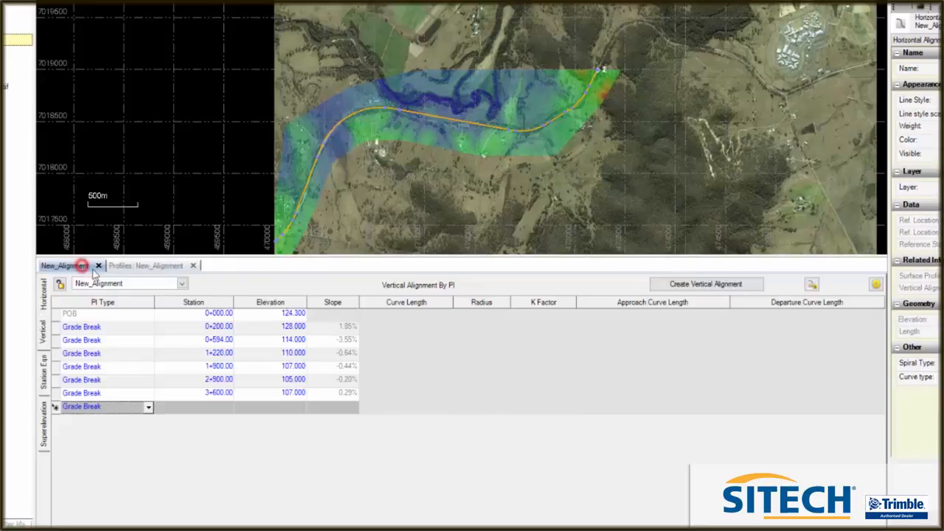
click(285, 393)
click(286, 392)
drag(259, 390, 255, 391)
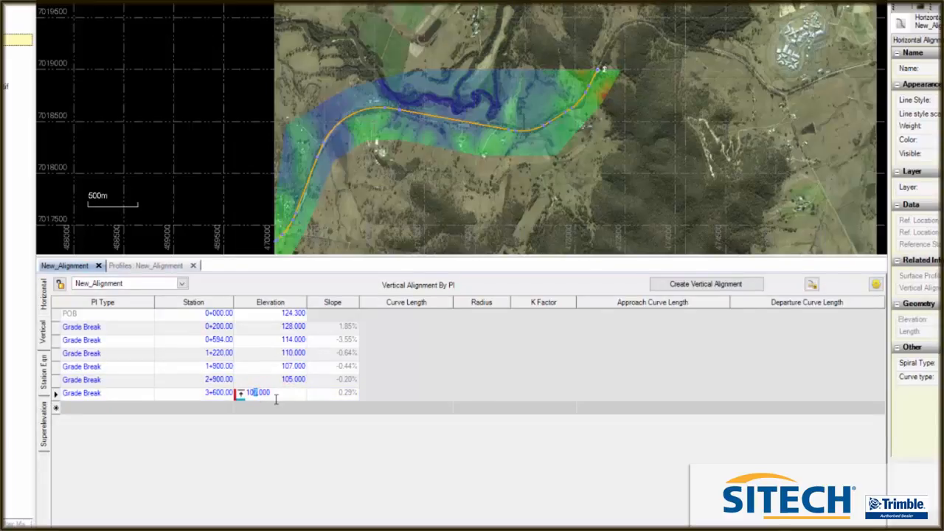
key(Return)
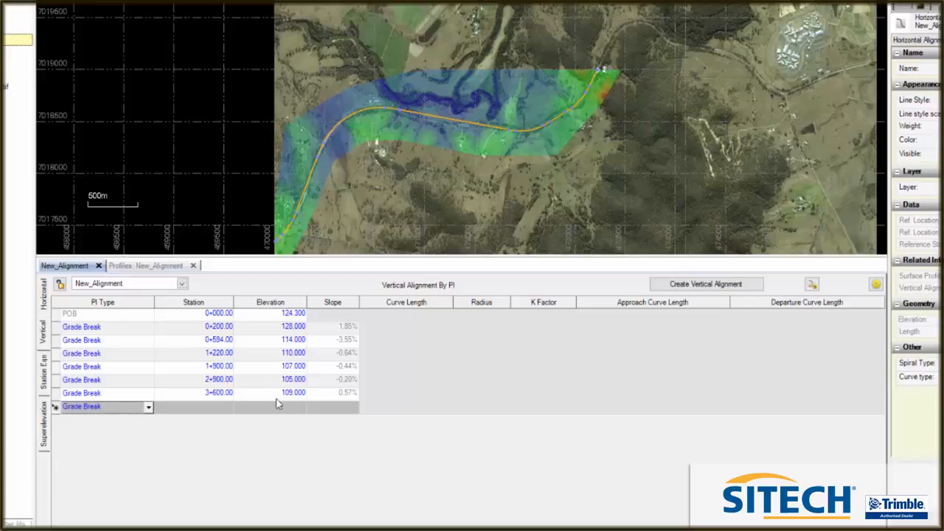
Locate the crest near the end of the ground profile and add a grade break there at station 4130, elevation 128
click(142, 266)
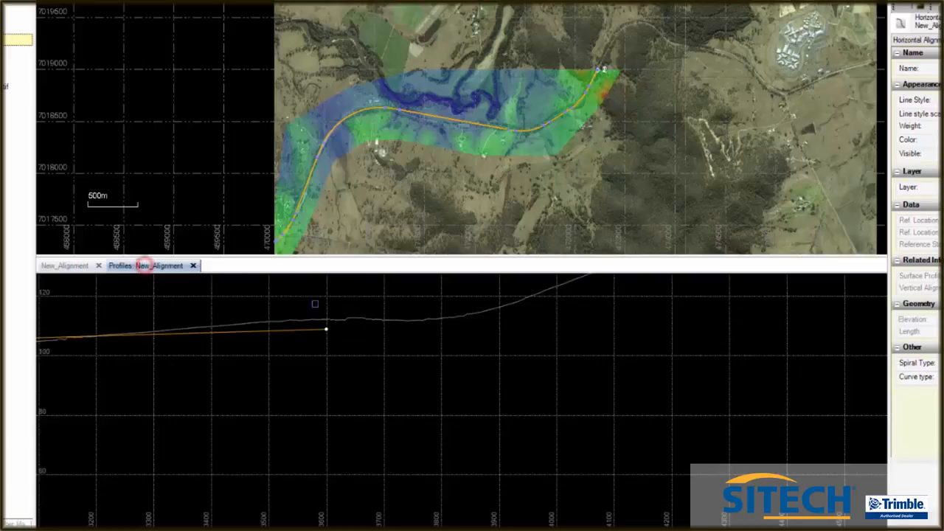
scroll(339, 343, up, 2)
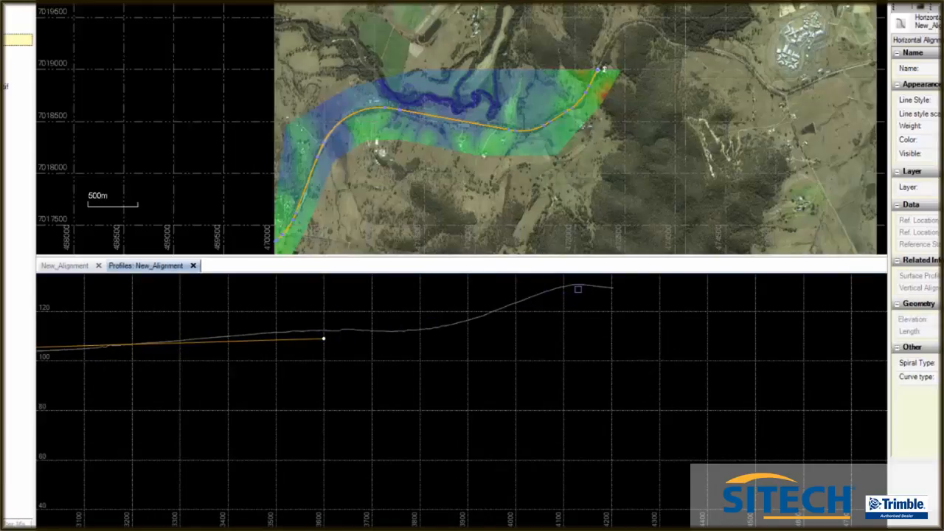
scroll(575, 294, up, 3)
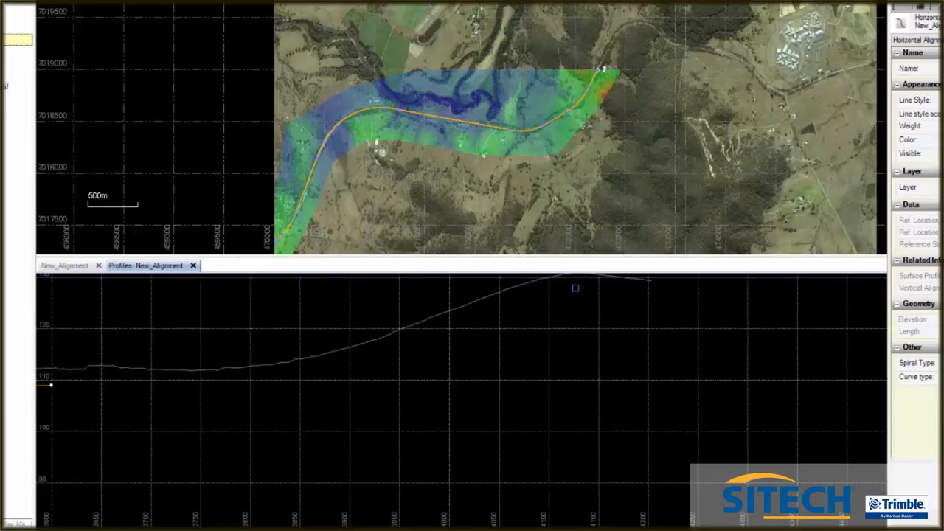
scroll(572, 323, up, 5)
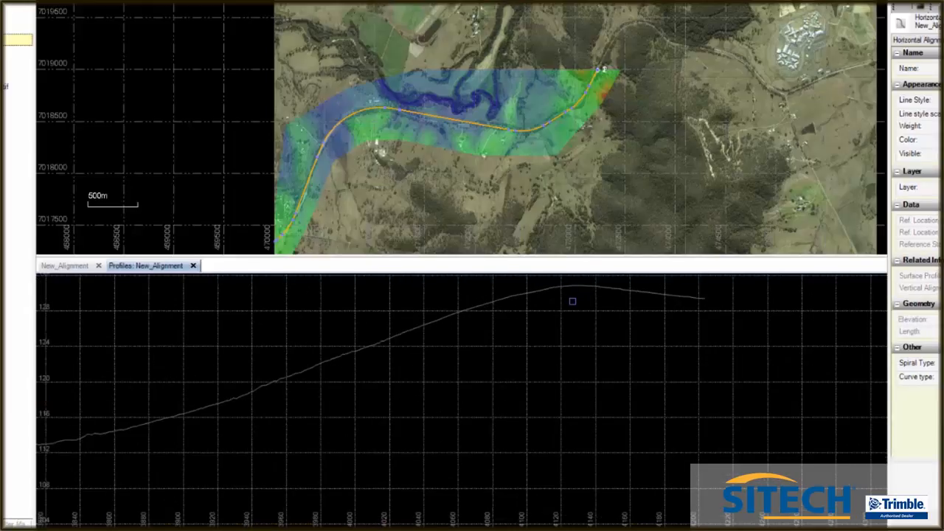
scroll(578, 313, up, 2)
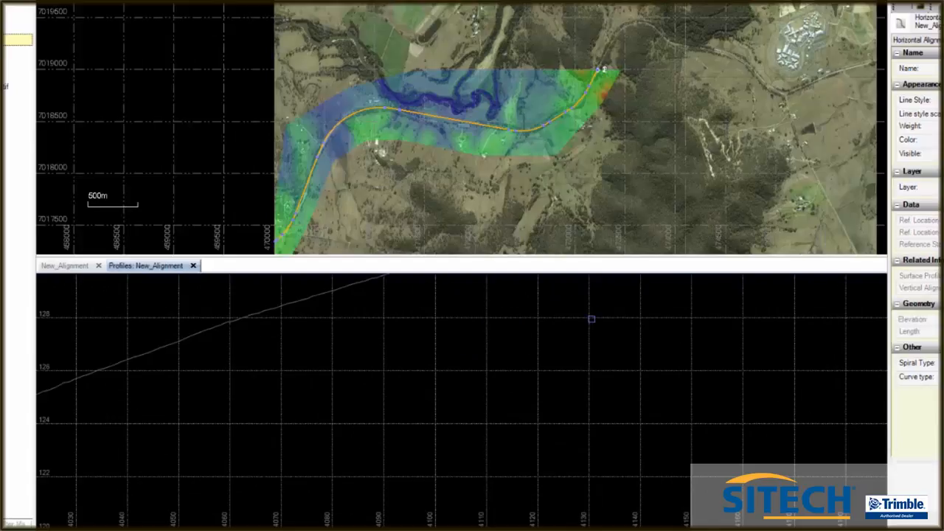
click(74, 265)
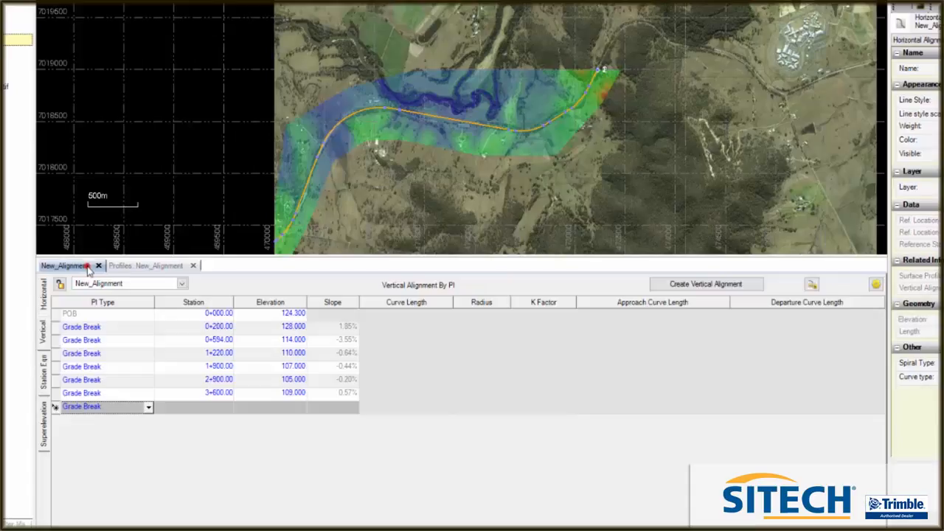
click(213, 407)
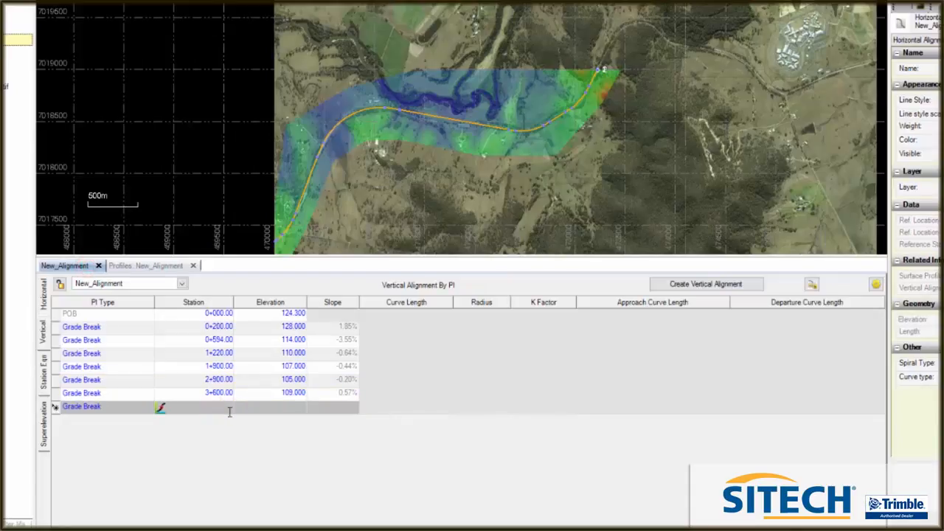
text(4+130)
click(286, 406)
text(128)
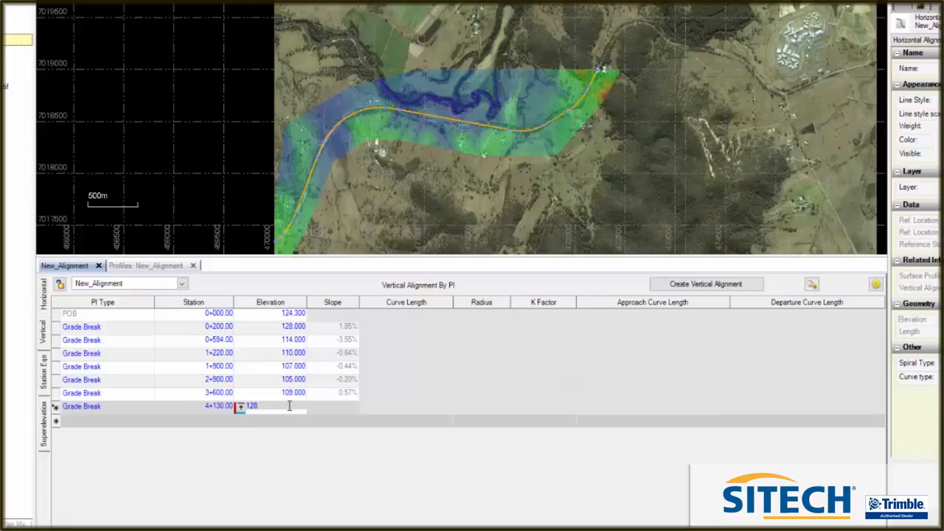
key(Return)
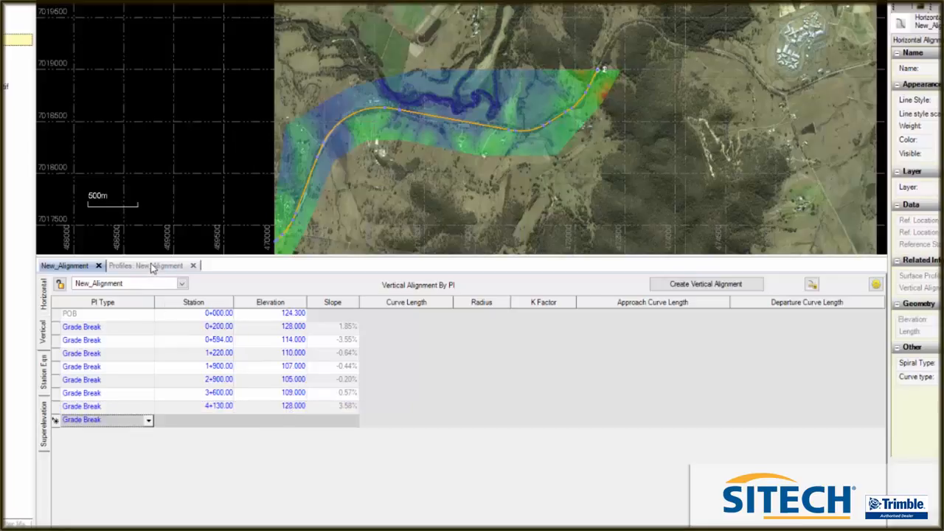
Locate the end point of the ground surface profile and add a final grade break at station 4203, elevation 129.4
click(152, 268)
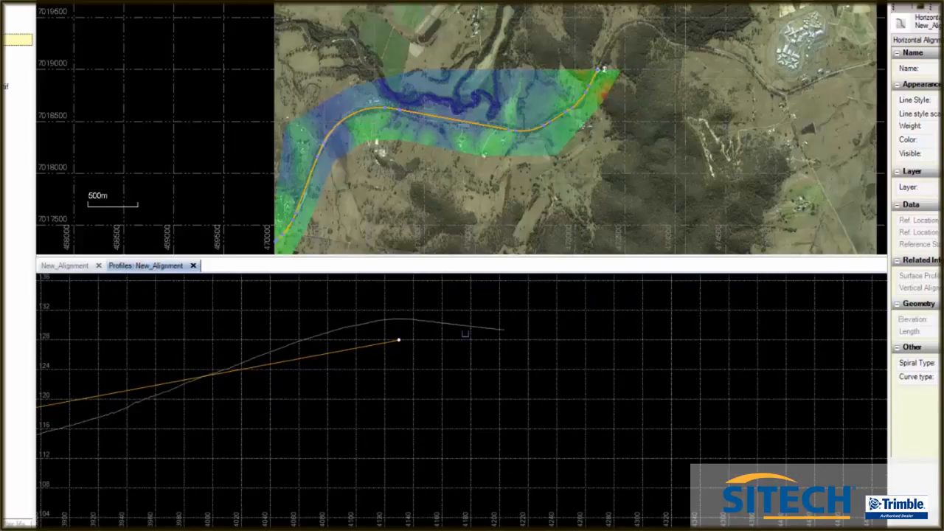
scroll(499, 333, up, 5)
scroll(504, 323, up, 4)
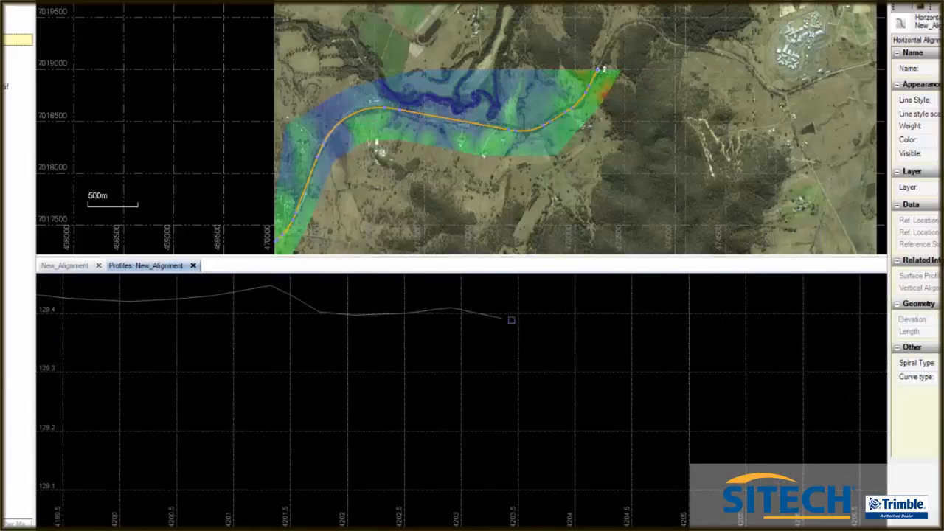
scroll(511, 319, down, 3)
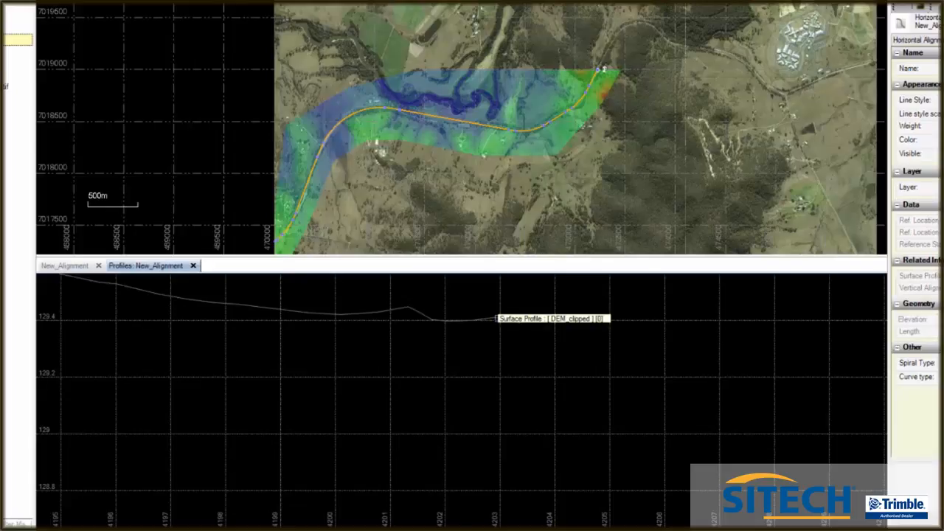
click(65, 265)
click(214, 420)
text(4+2)
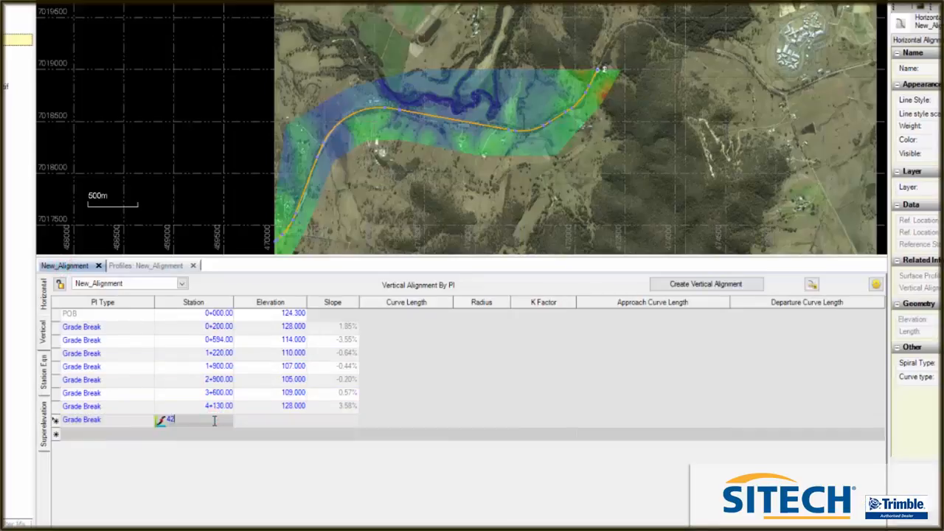
text(03)
click(284, 420)
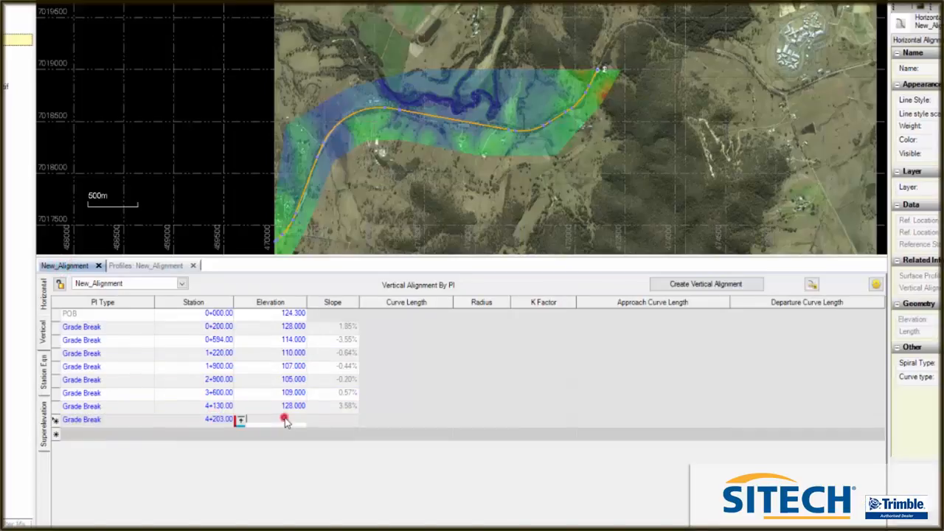
text(129.4)
key(Return)
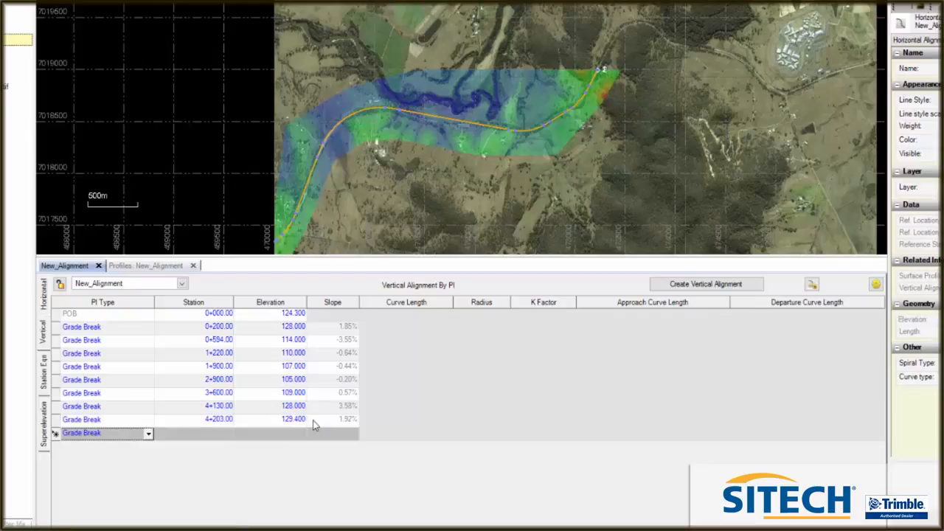
Compare the complete vertical alignment with the ground surface profile along its whole length
click(170, 265)
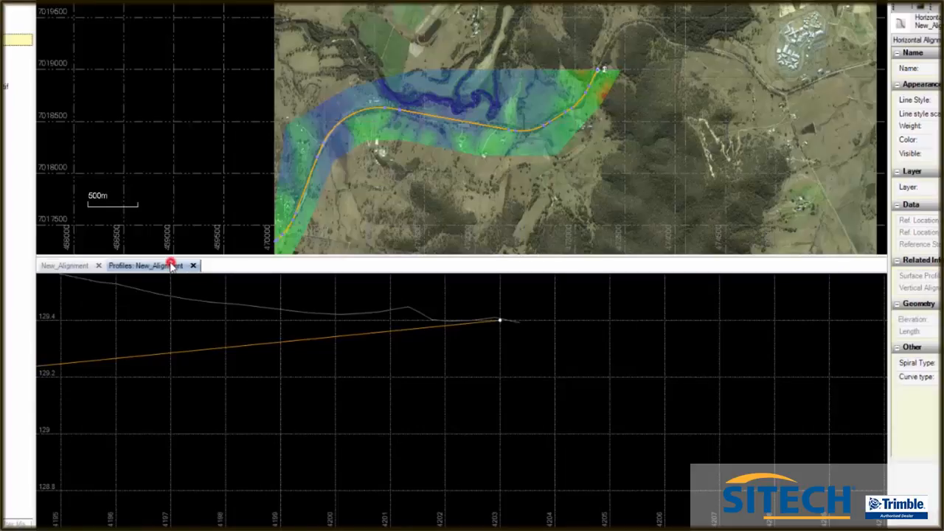
scroll(635, 319, down, 15)
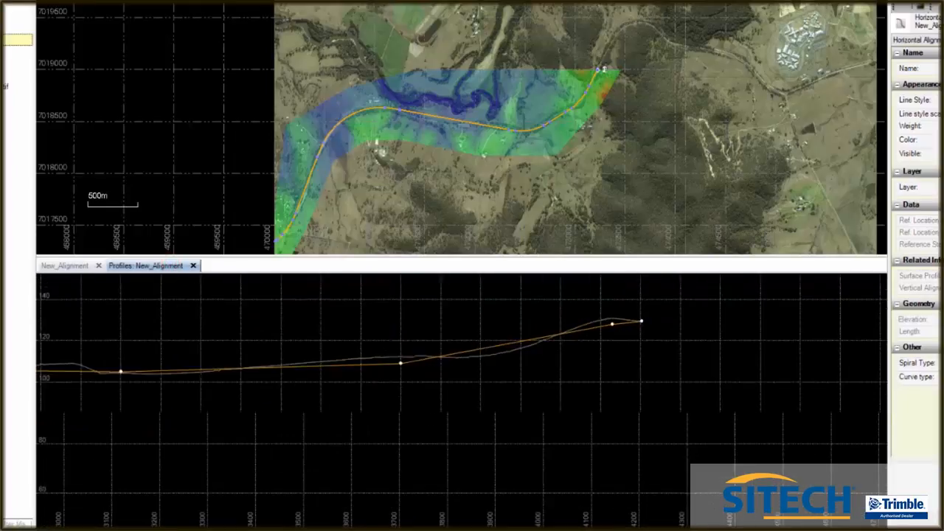
scroll(690, 313, down, 3)
scroll(639, 326, down, 2)
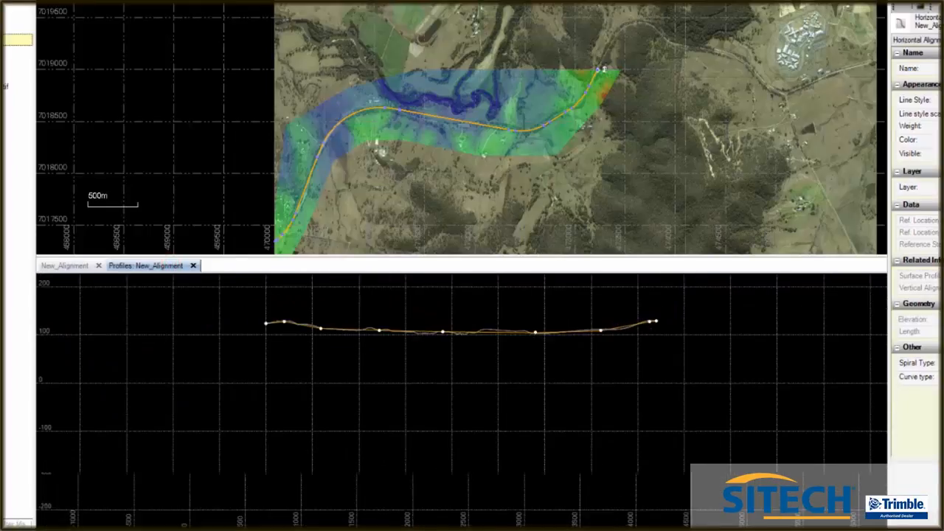
scroll(624, 321, up, 4)
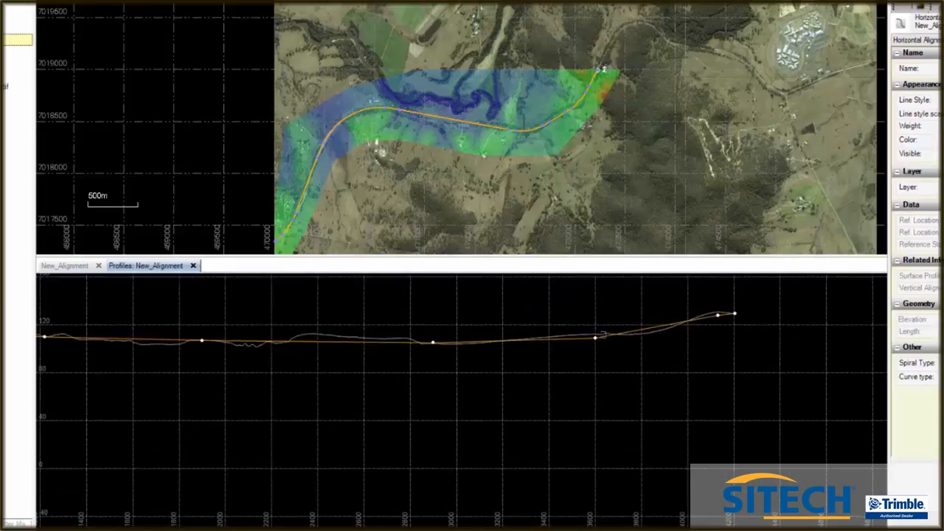
scroll(502, 336, down, 3)
scroll(190, 338, up, 3)
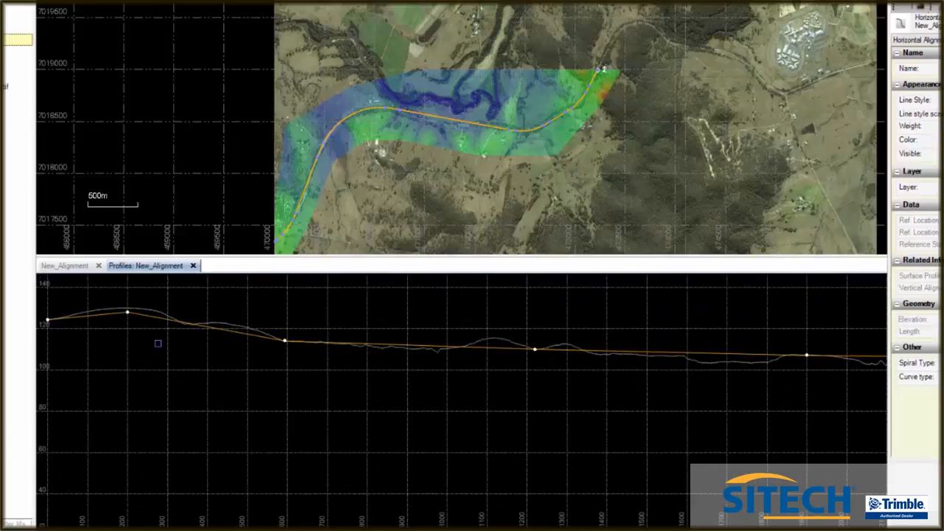
Change the station 200 grade break to a Symmetrical Vertical Curve with a curve length of 200
click(77, 269)
click(149, 327)
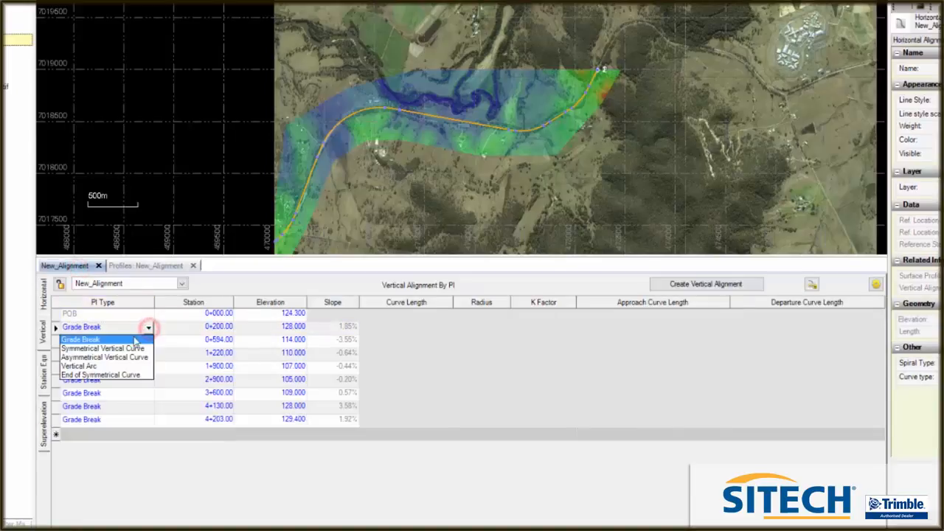
click(127, 348)
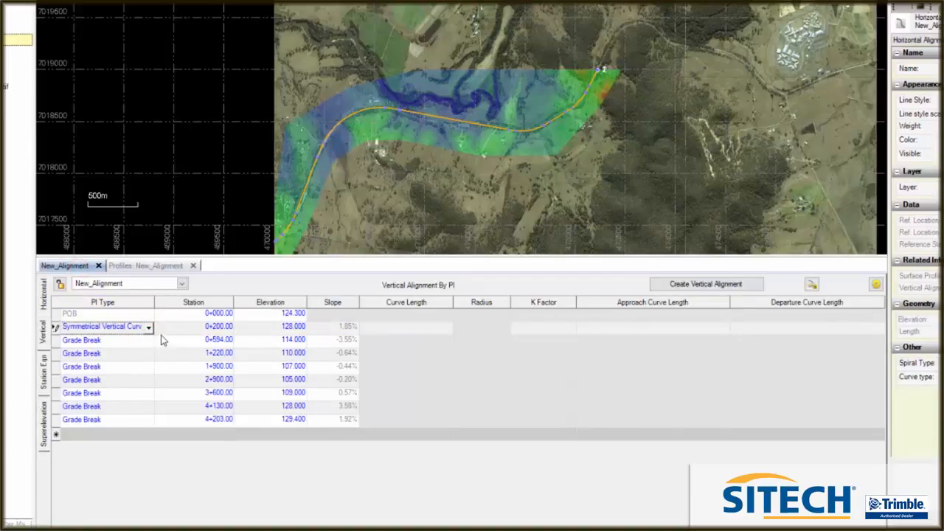
click(403, 333)
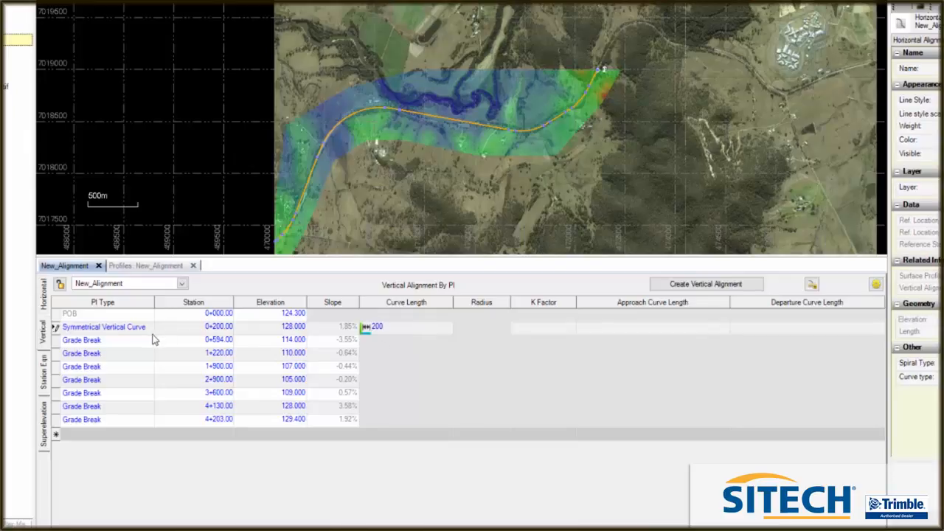
Change the station 594 grade break to a Symmetrical Vertical Curve with a curve length of 200
click(149, 340)
click(149, 341)
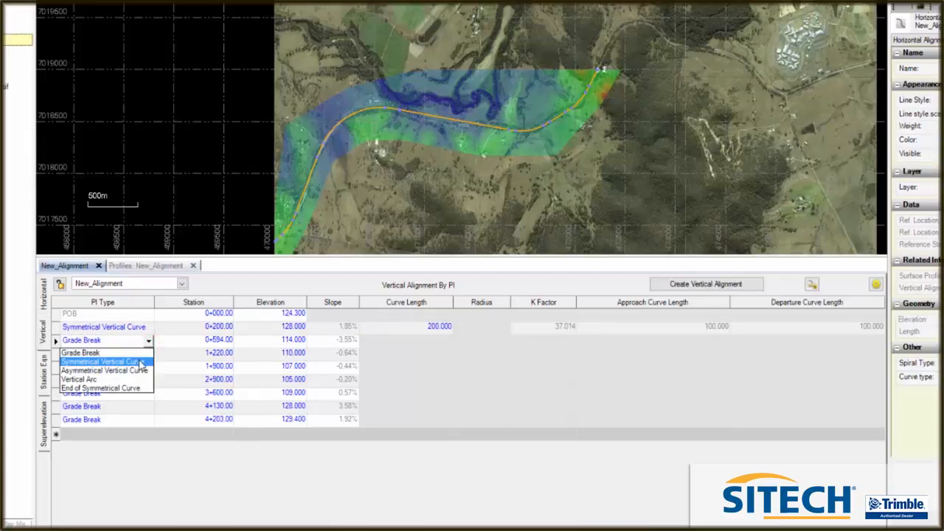
click(141, 362)
click(434, 342)
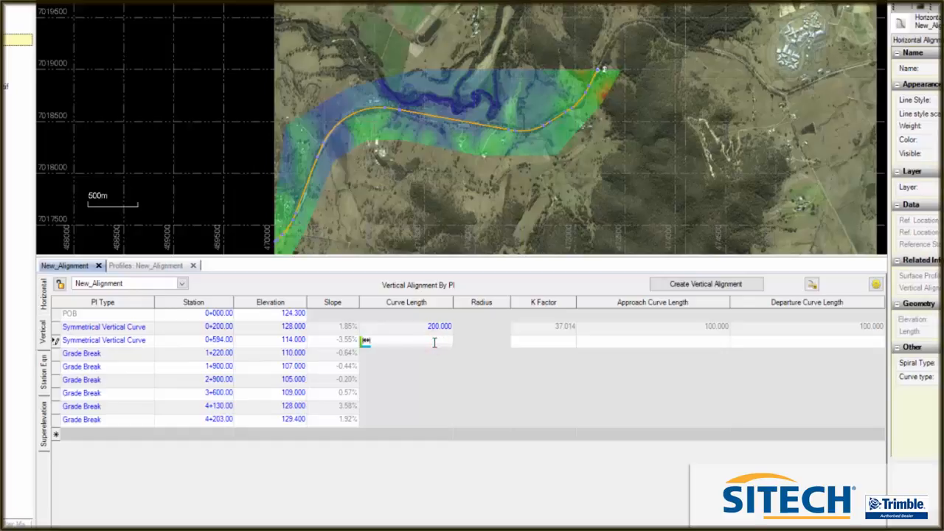
text(200)
Change the station 1220 grade break to a Symmetrical Vertical Curve with a curve length of 200
click(148, 355)
click(149, 355)
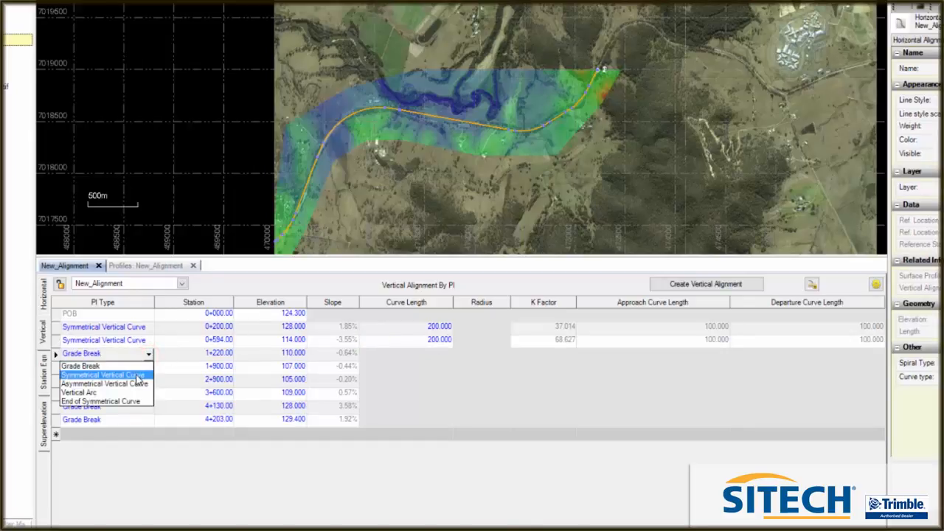
click(139, 375)
click(443, 353)
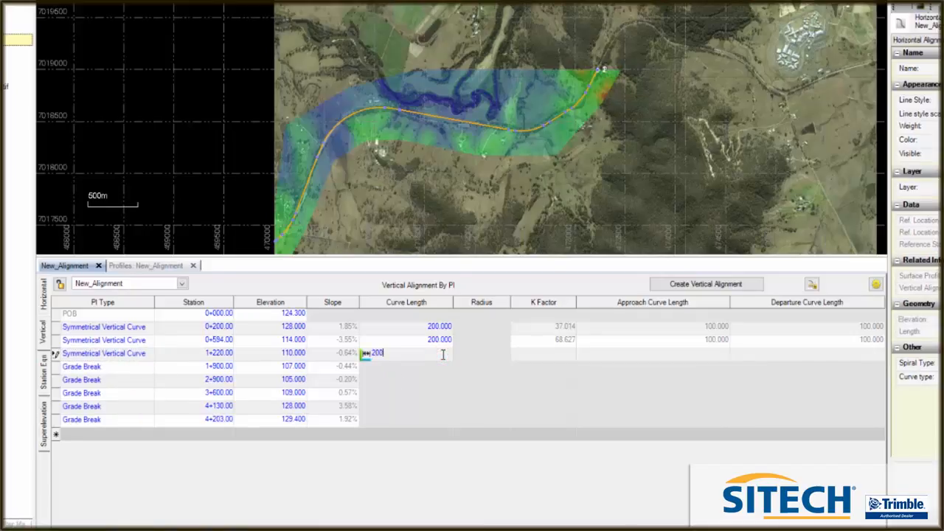
click(121, 380)
Change the station 1900 grade break to a Symmetrical Vertical Curve with a curve length of 200
click(147, 366)
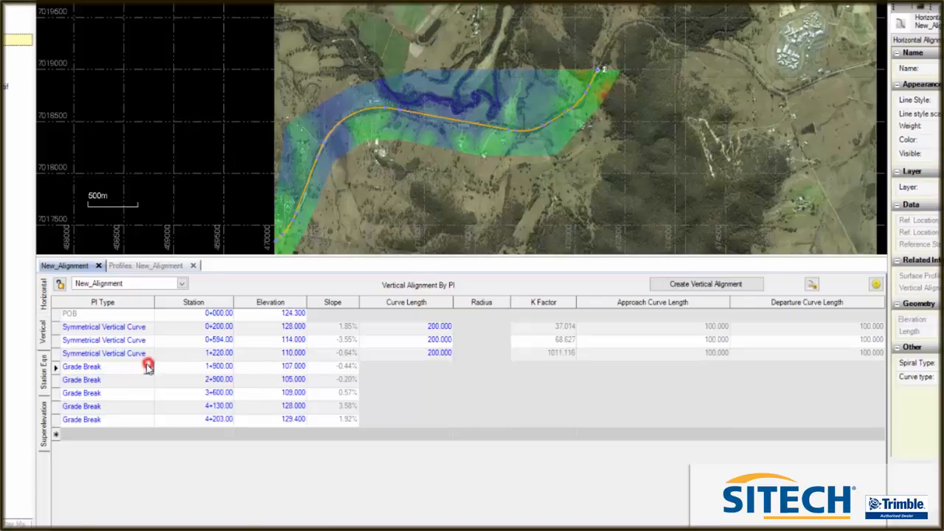
click(148, 367)
click(135, 392)
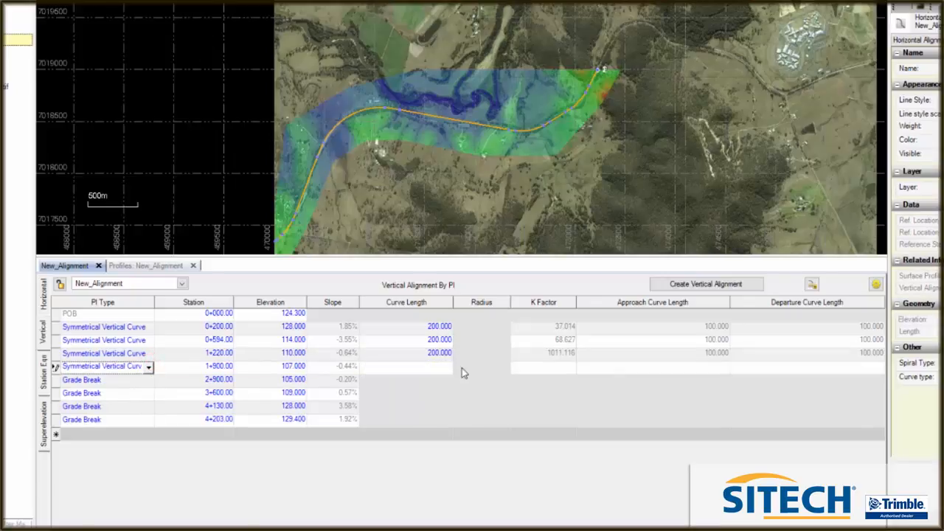
click(437, 367)
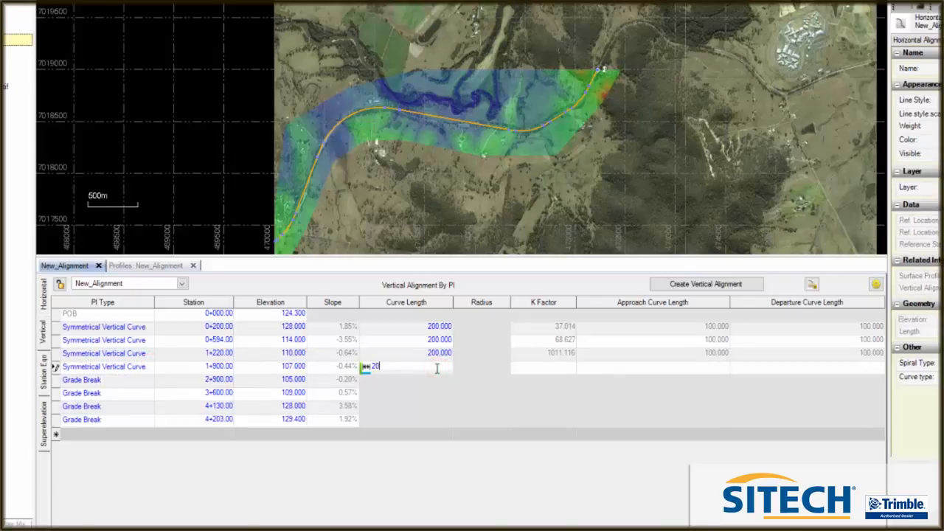
Change the station 2900 and station 3600 grade breaks to Symmetrical Vertical Curves, each with a curve length of 200
click(148, 381)
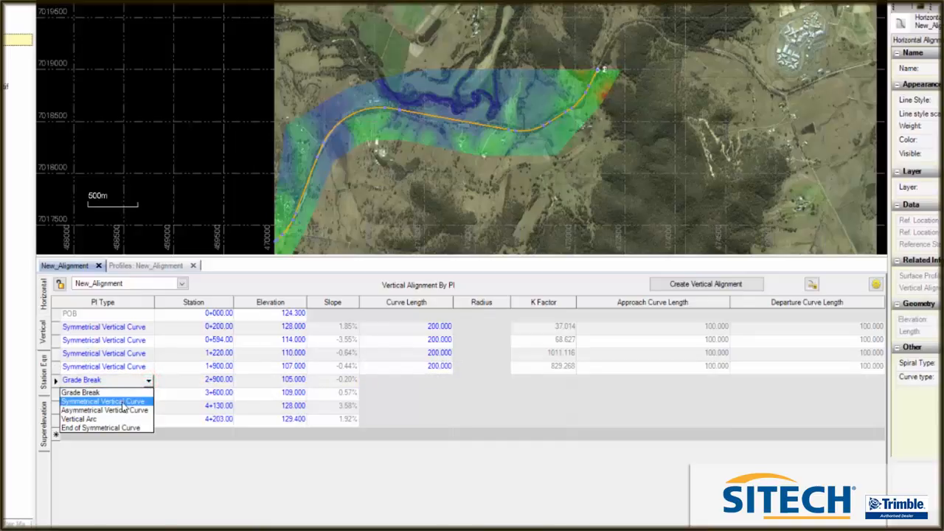
click(122, 401)
click(438, 380)
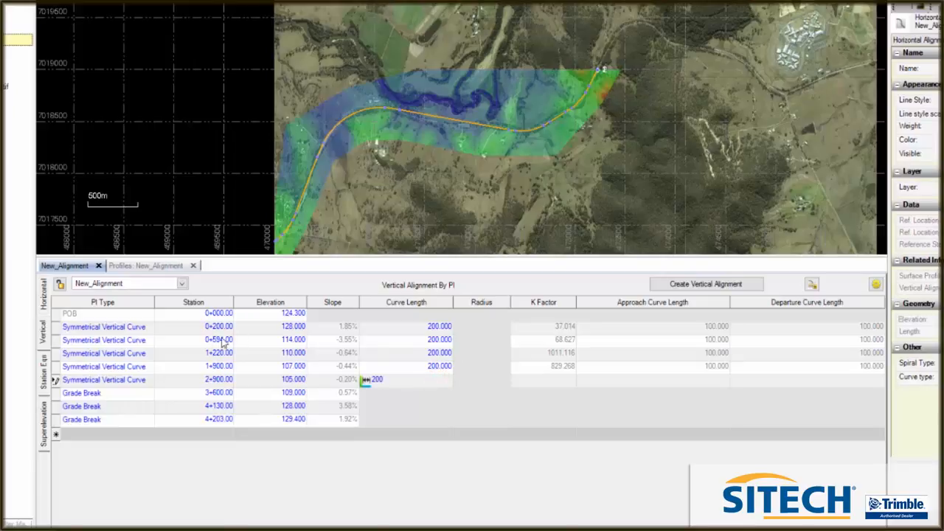
click(151, 396)
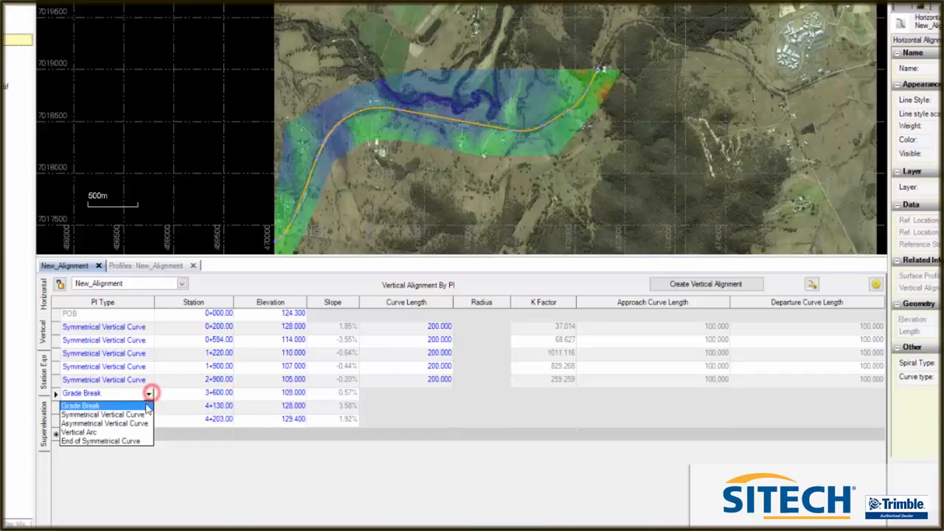
click(137, 413)
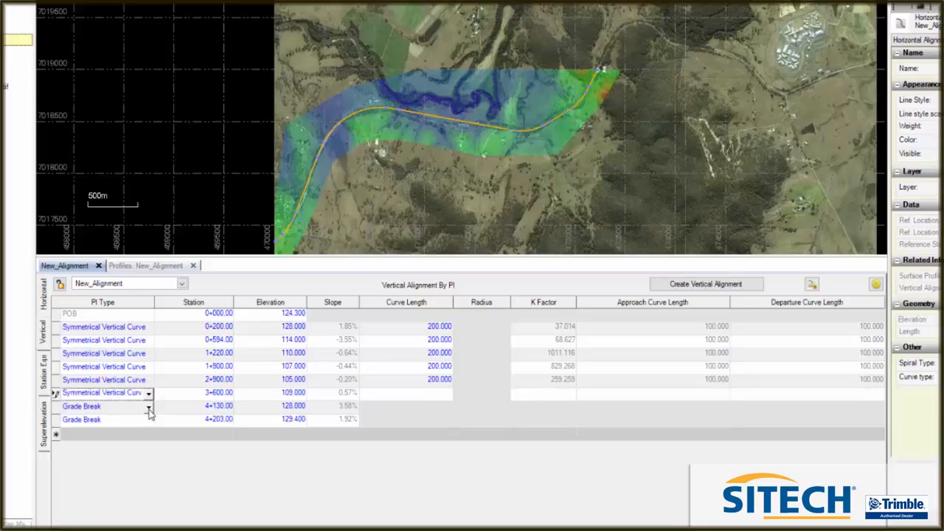
click(437, 396)
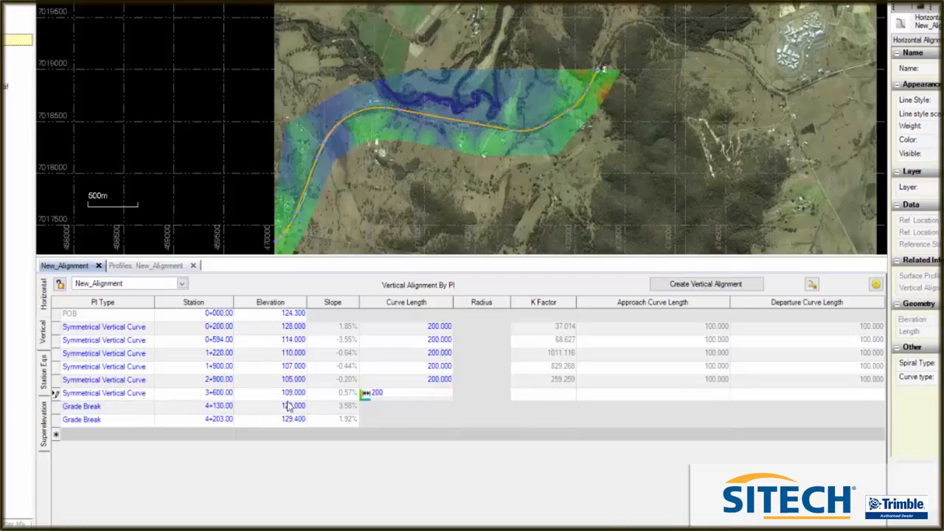
Change the station 4130 grade break to a Symmetrical Vertical Curve with a curve length of 140
click(148, 408)
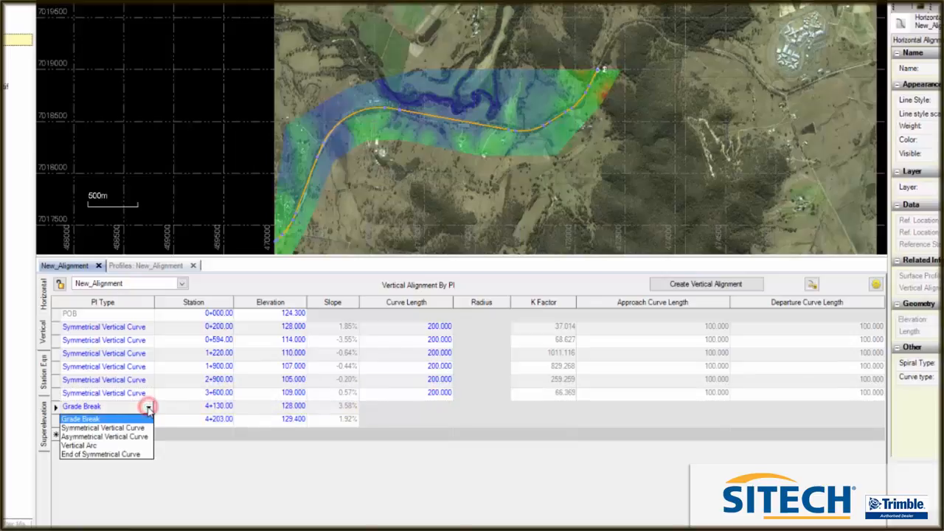
click(92, 429)
click(441, 409)
click(374, 405)
text(40.000)
key(Return)
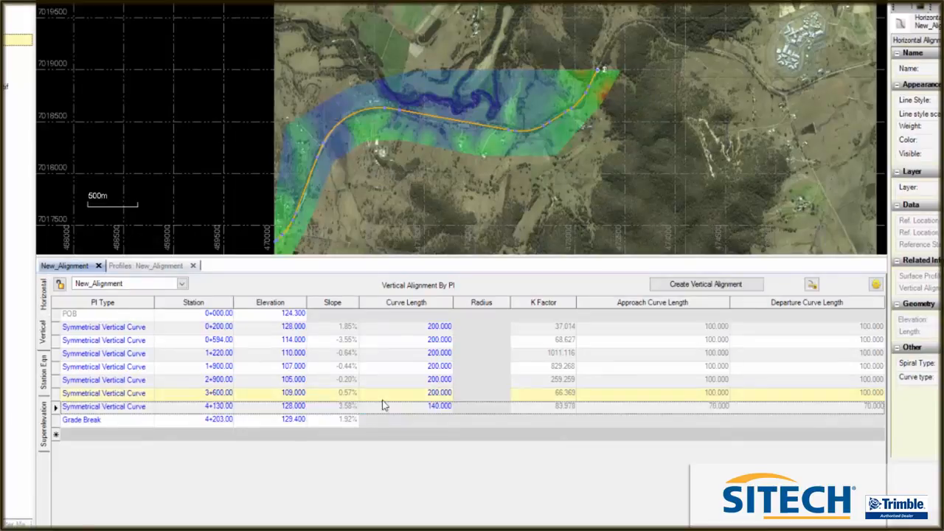
Examine the vertical alignment against the ground surface along the whole New_Alignment profile
click(152, 264)
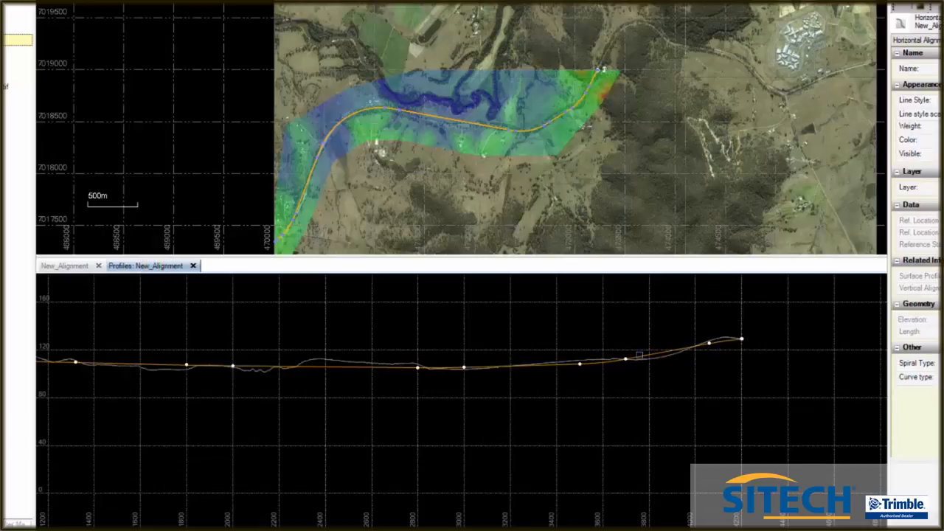
scroll(589, 361, up, 3)
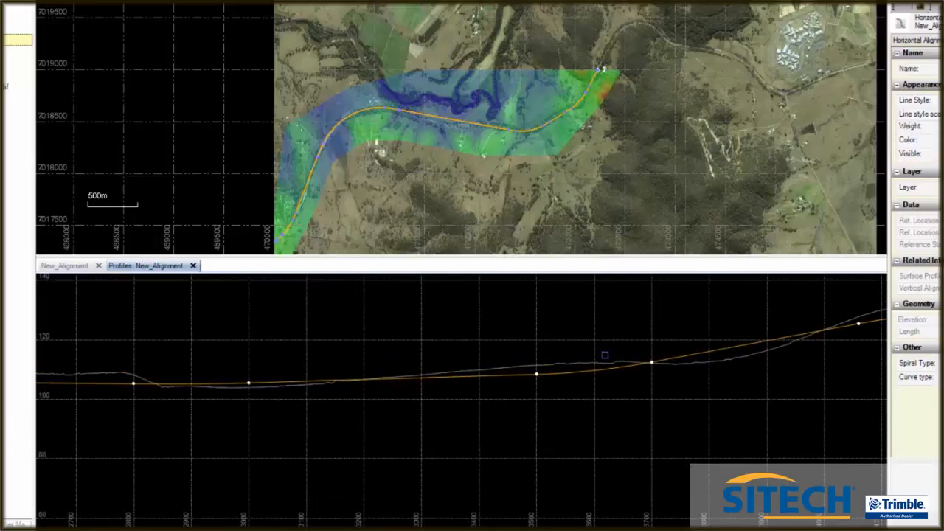
scroll(530, 364, down, 3)
scroll(786, 326, down, 2)
scroll(679, 357, up, 2)
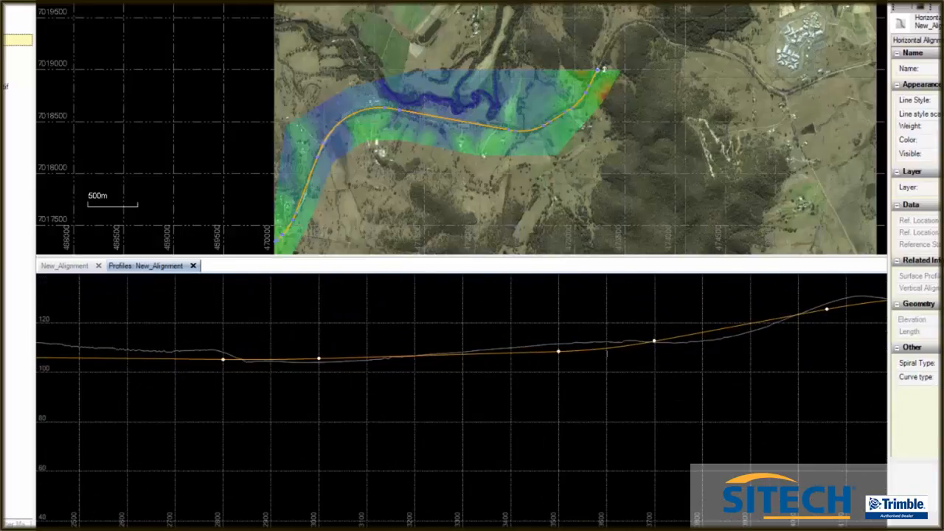
scroll(809, 326, down, 2)
scroll(505, 352, up, 3)
scroll(607, 351, down, 3)
scroll(341, 363, down, 4)
scroll(219, 338, up, 4)
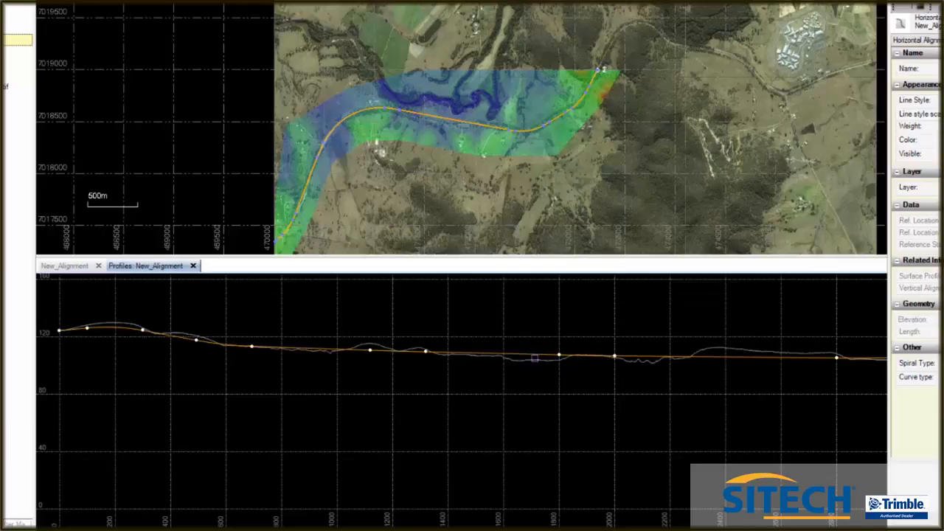
scroll(162, 350, up, 3)
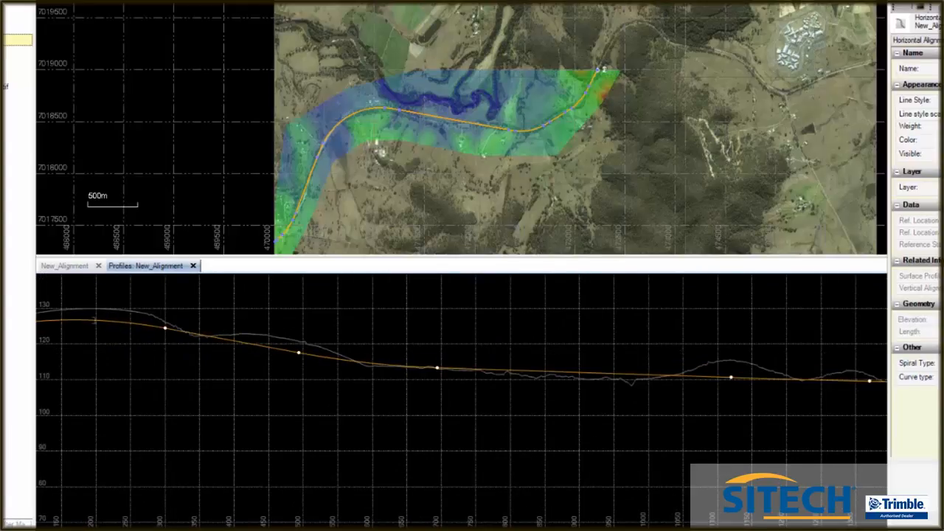
scroll(87, 315, up, 2)
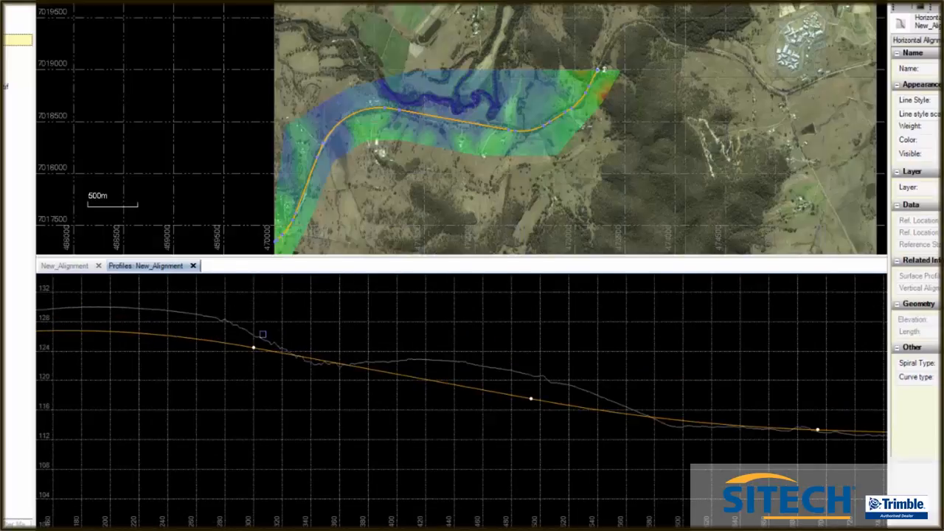
scroll(354, 340, down, 2)
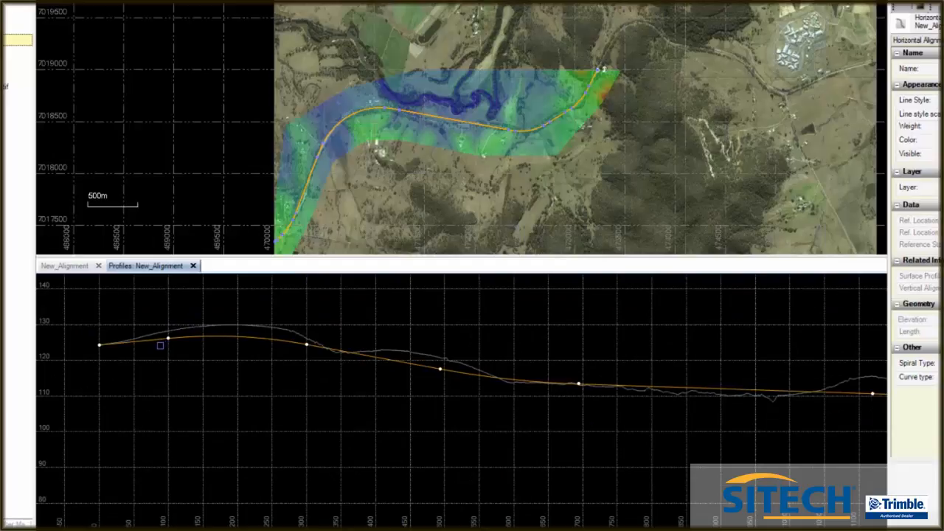
scroll(128, 339, down, 3)
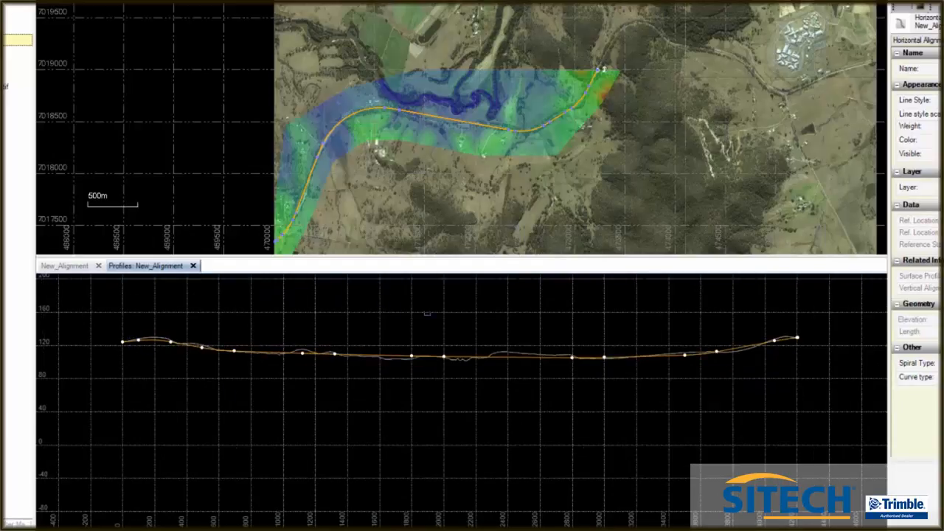
scroll(450, 306, up, 2)
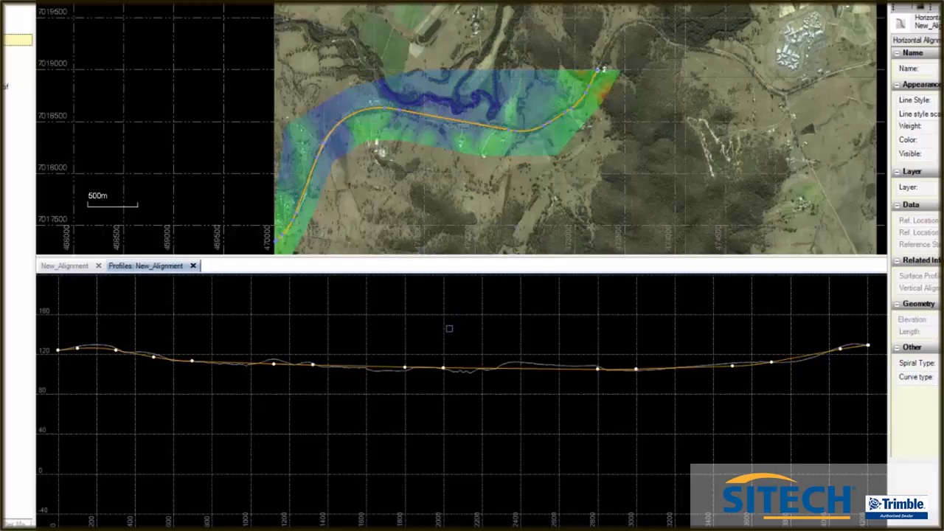
Define the superelevation of the curve at 0+244.86 with normal cross slope -3%, maximum superelevation 3% and vertical curve length 40
click(83, 267)
click(44, 432)
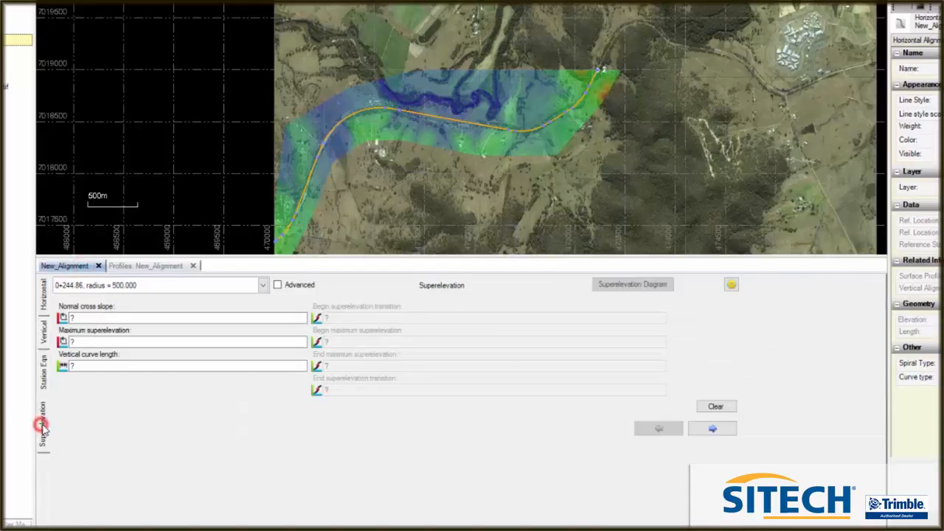
click(79, 317)
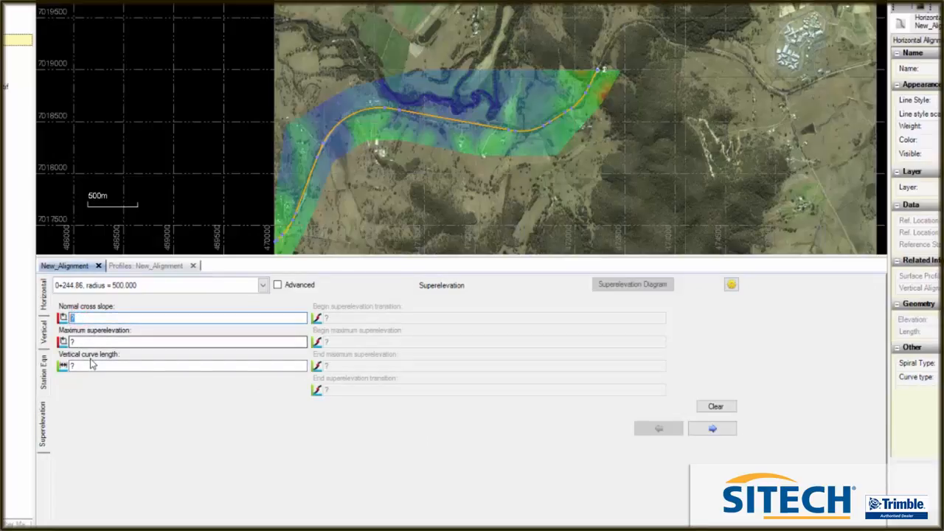
text(-3)
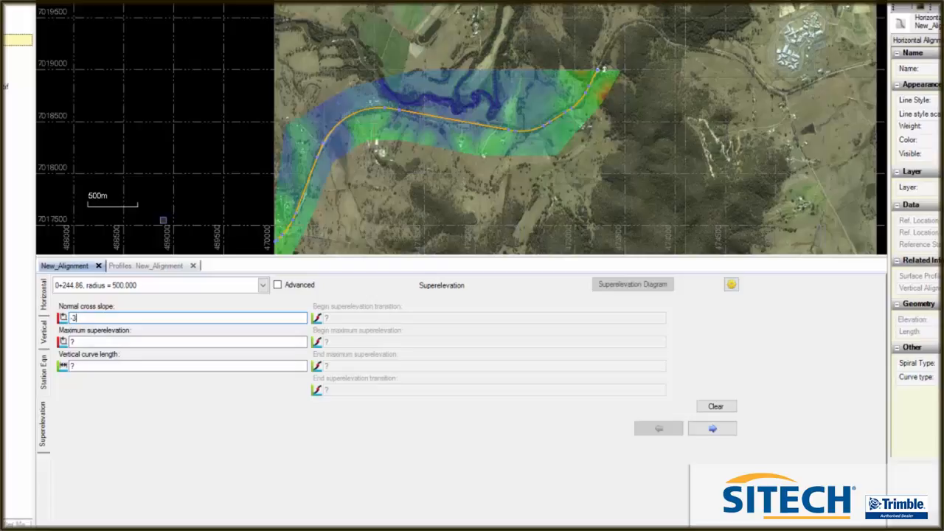
click(101, 340)
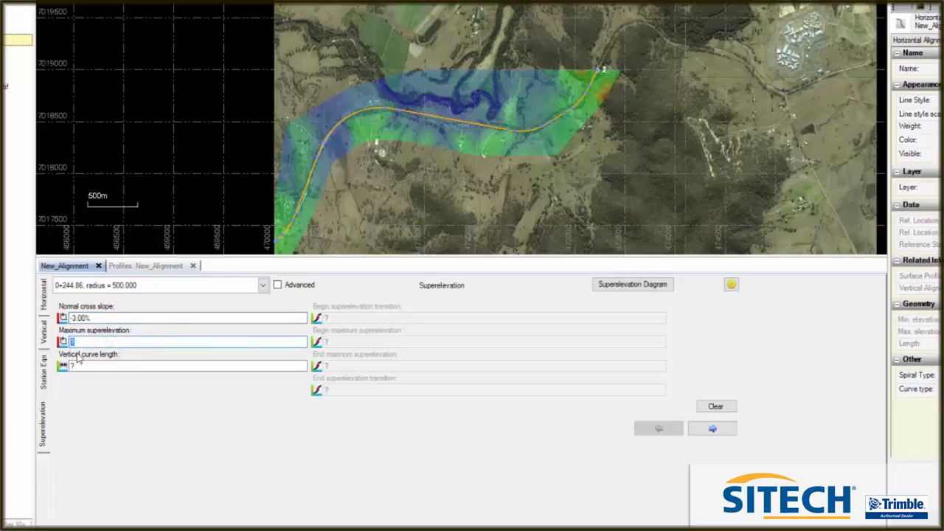
text(3)
click(80, 367)
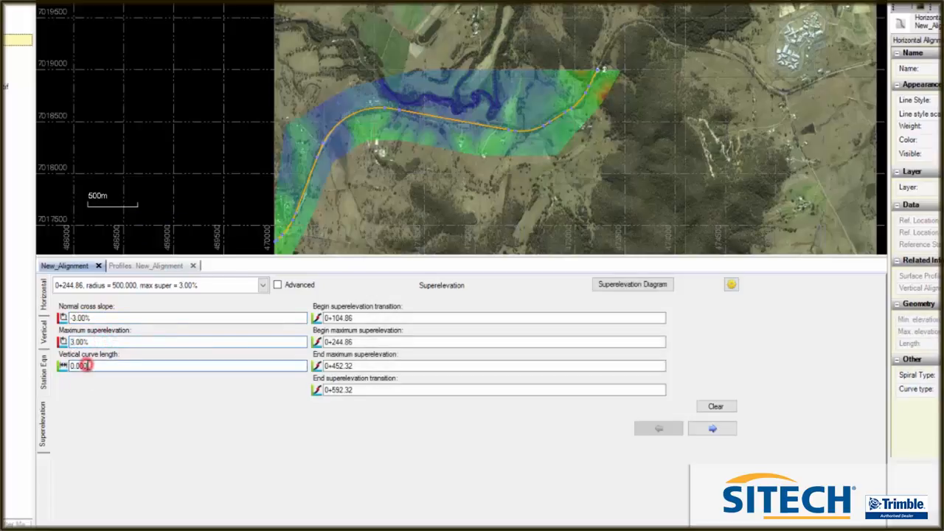
double_click(102, 366)
text(40)
key(Tab)
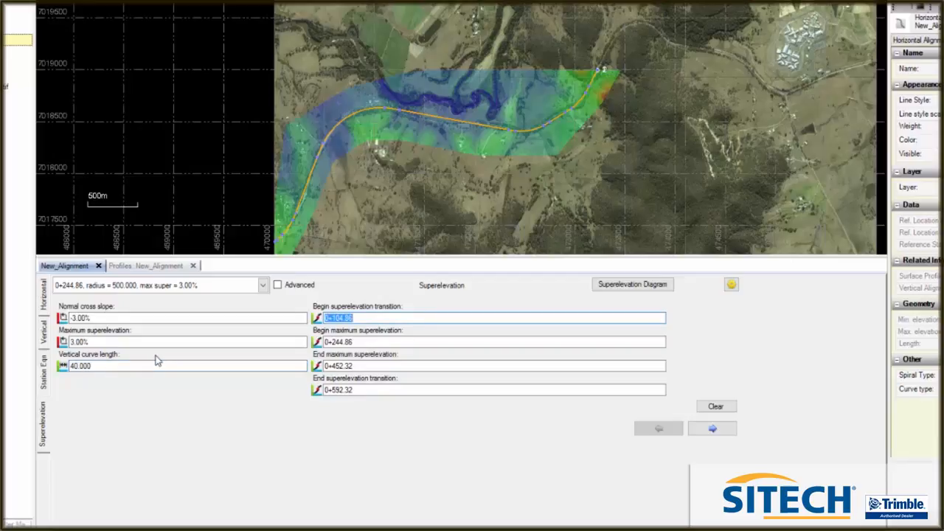
Give the curve at 0+777.69 a superelevation vertical curve length of 40 and a maximum superelevation of 3%
click(713, 430)
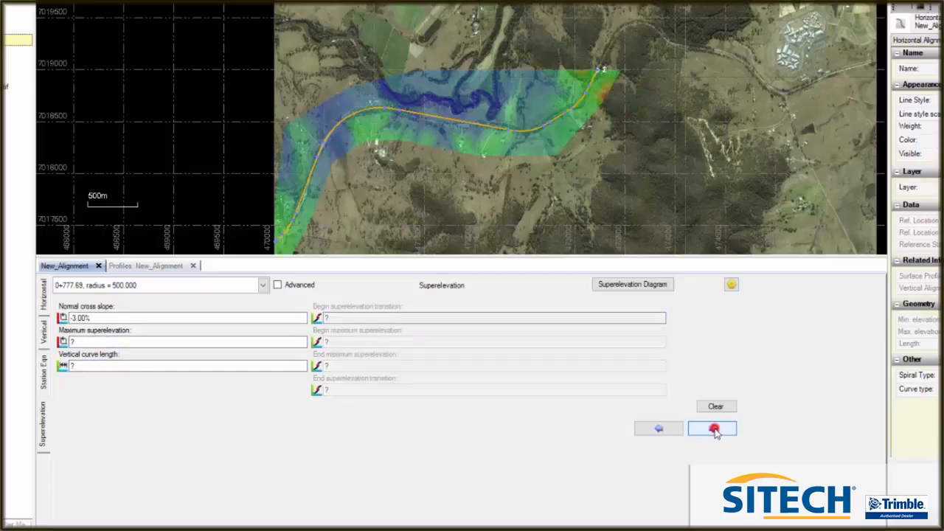
click(86, 367)
double_click(78, 366)
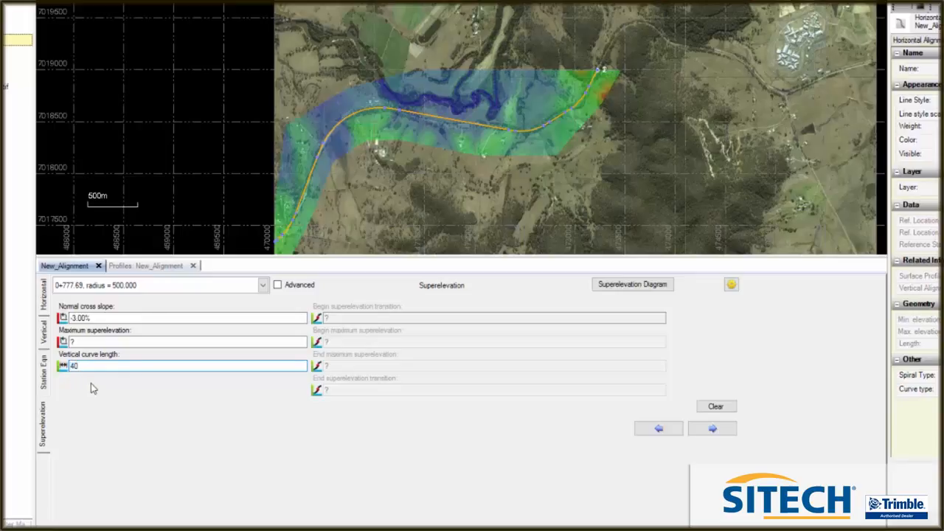
double_click(78, 342)
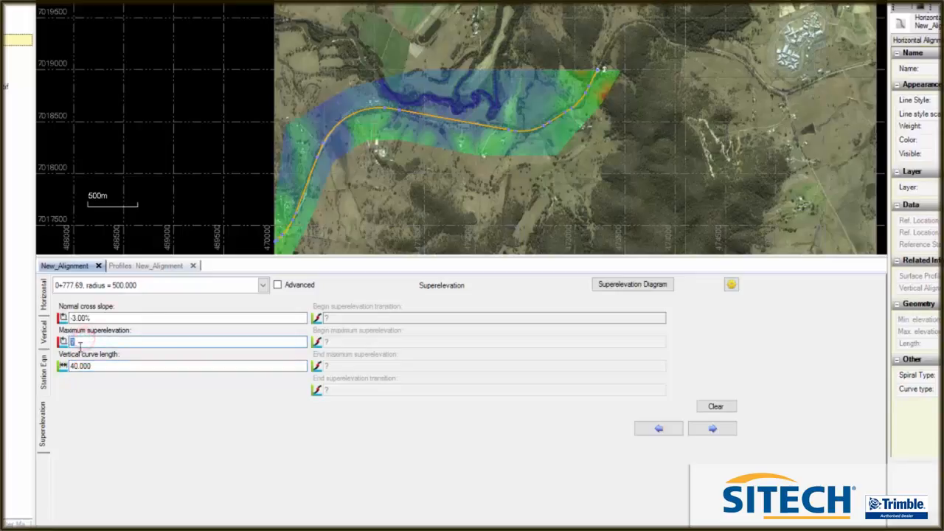
text(3)
Set the maximum superelevation to 3% and the vertical curve length to 40 for the 650 radius curve at 2+387.85
click(713, 428)
double_click(85, 342)
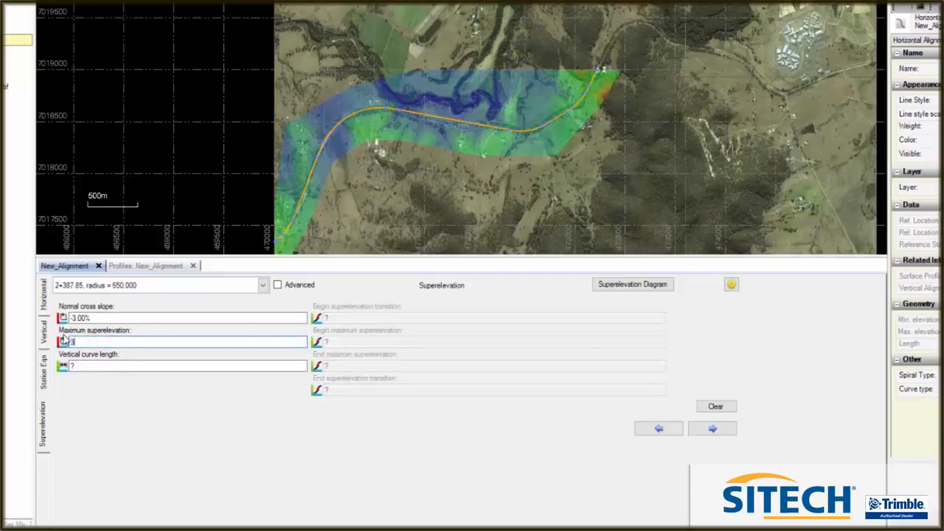
click(84, 366)
drag(104, 365, 66, 361)
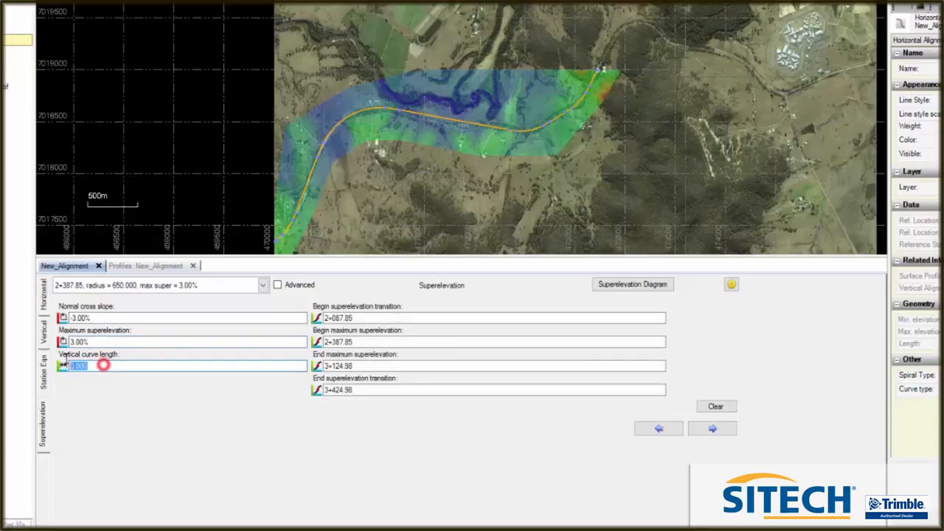
text(40)
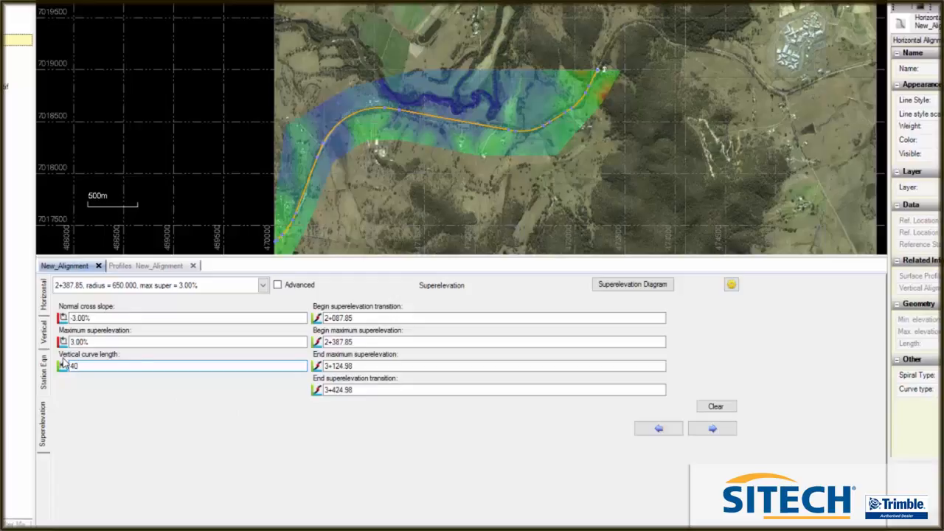
Set the maximum superelevation to 3% and the vertical curve length to 40 for the last curve, at 3+927.15
click(713, 430)
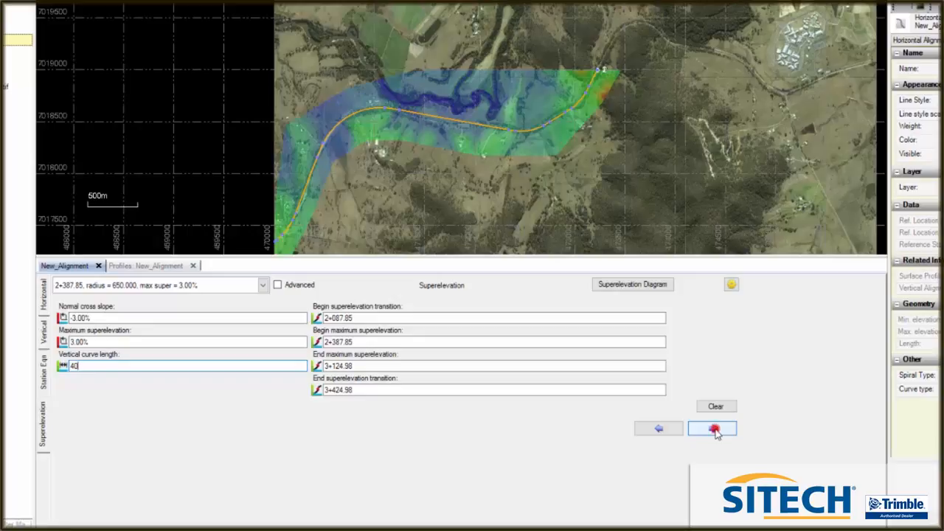
click(77, 342)
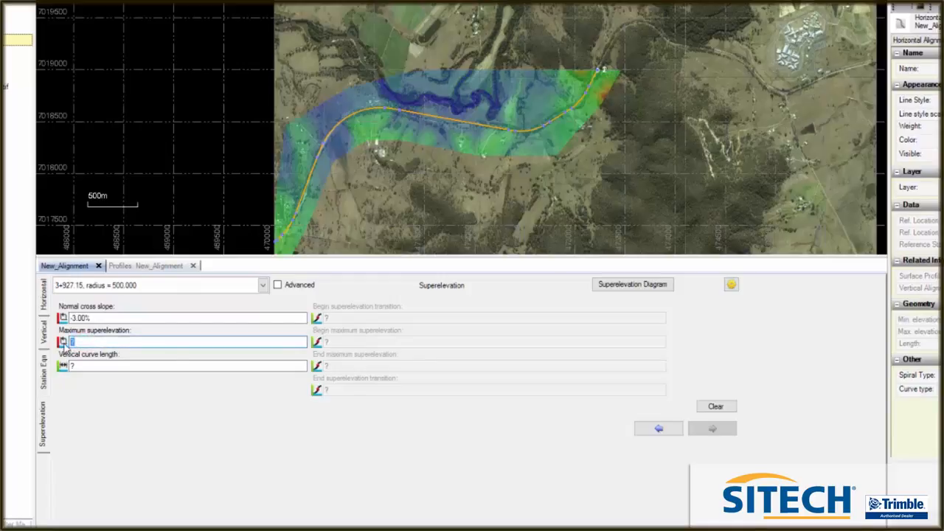
text(3)
click(84, 365)
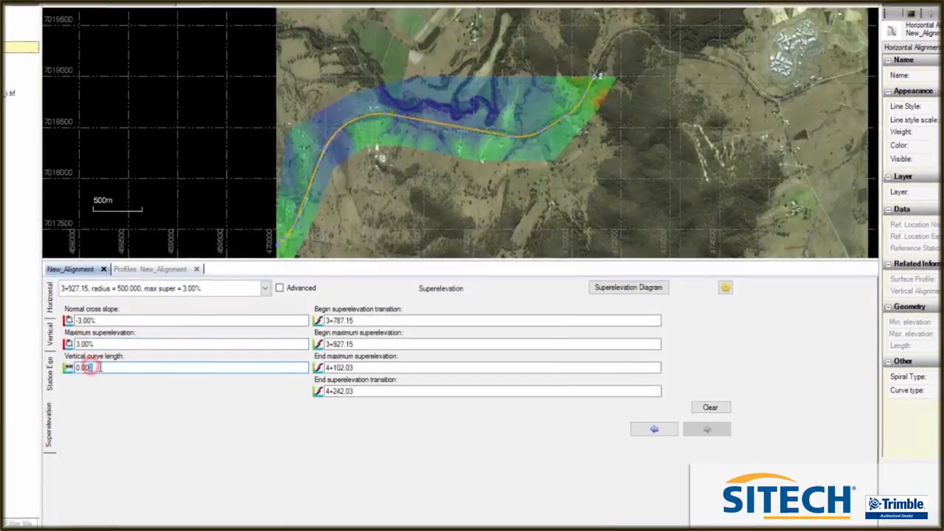
text(40)
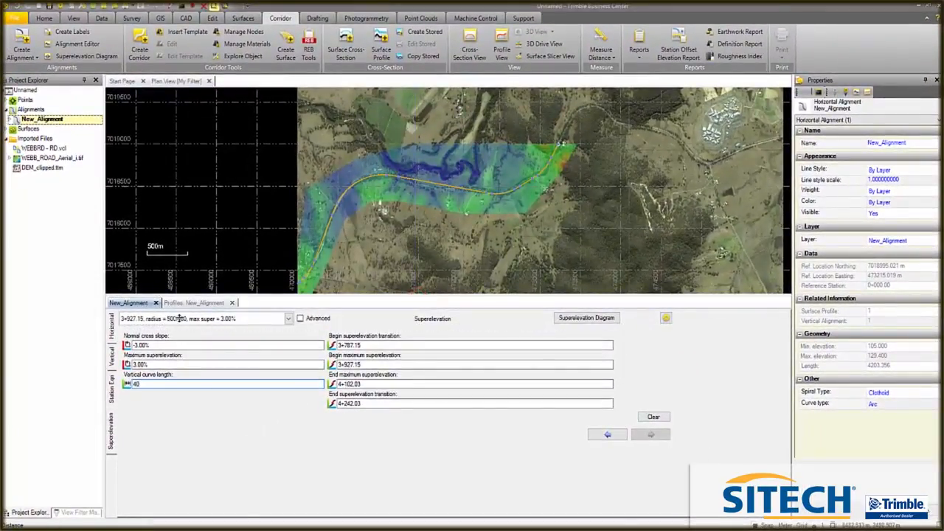
Review the horizontal and vertical alignment tables of New_Alignment
click(115, 362)
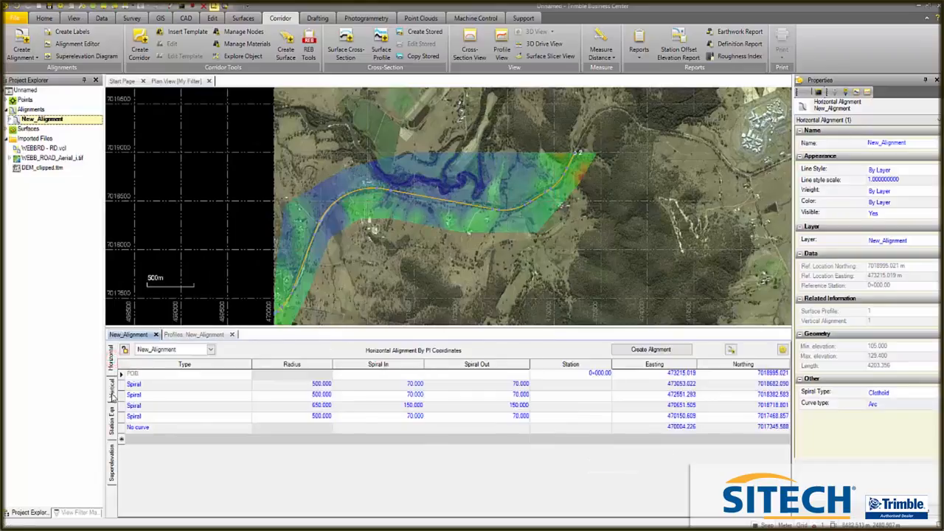
click(112, 396)
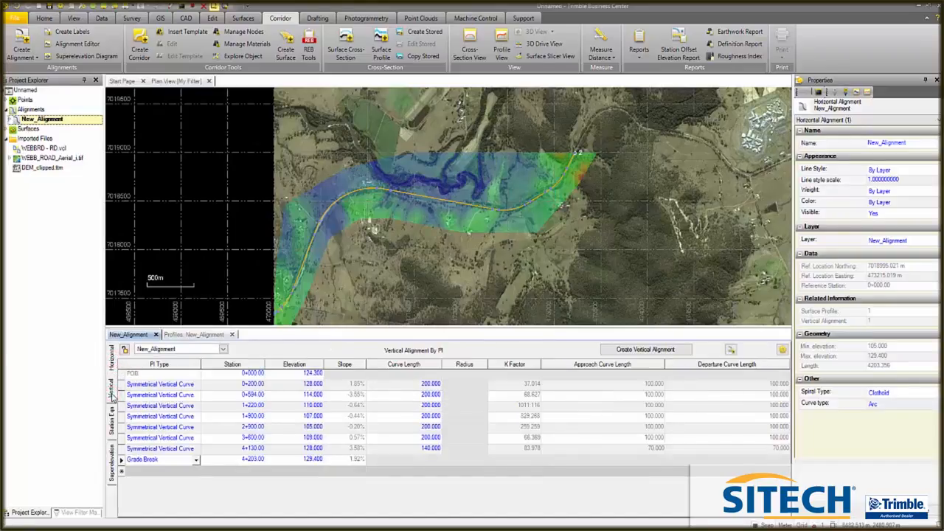